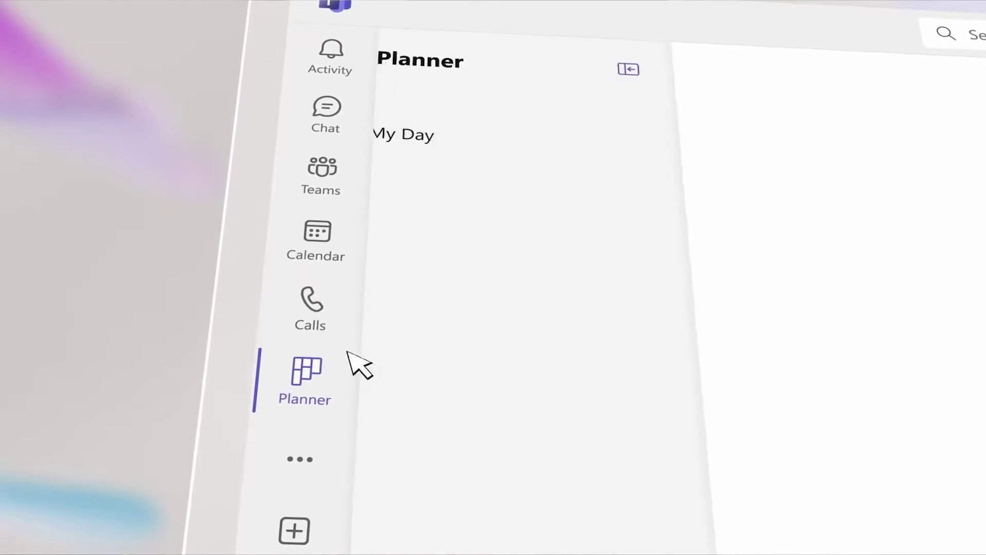
- Visit My Day and My Tasks, complete the first assigned task, then list recent plans in My Plans
{"action": "left_click", "coordinate": [430, 137]}
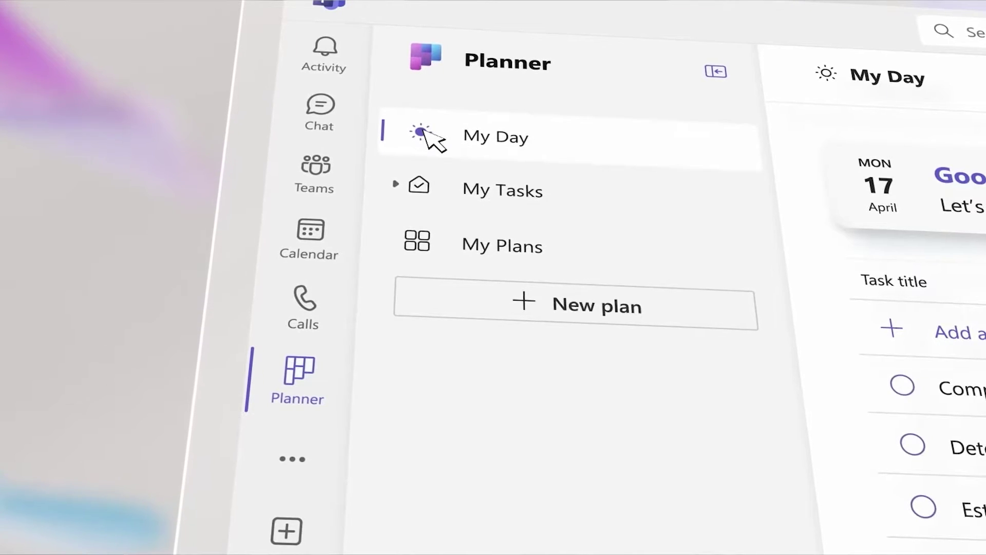
{"action": "left_click", "coordinate": [426, 187]}
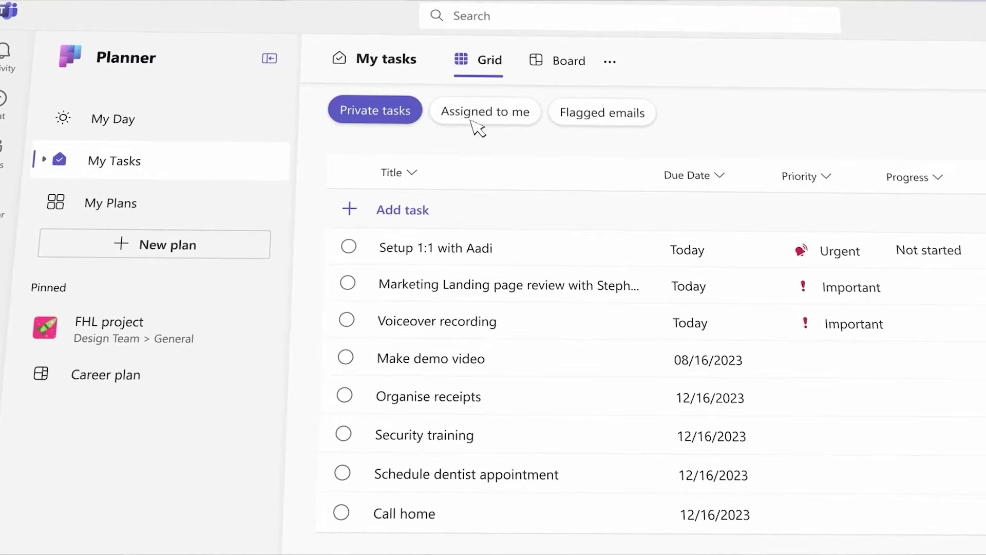
{"action": "left_click", "coordinate": [493, 117]}
{"action": "left_click", "coordinate": [349, 207]}
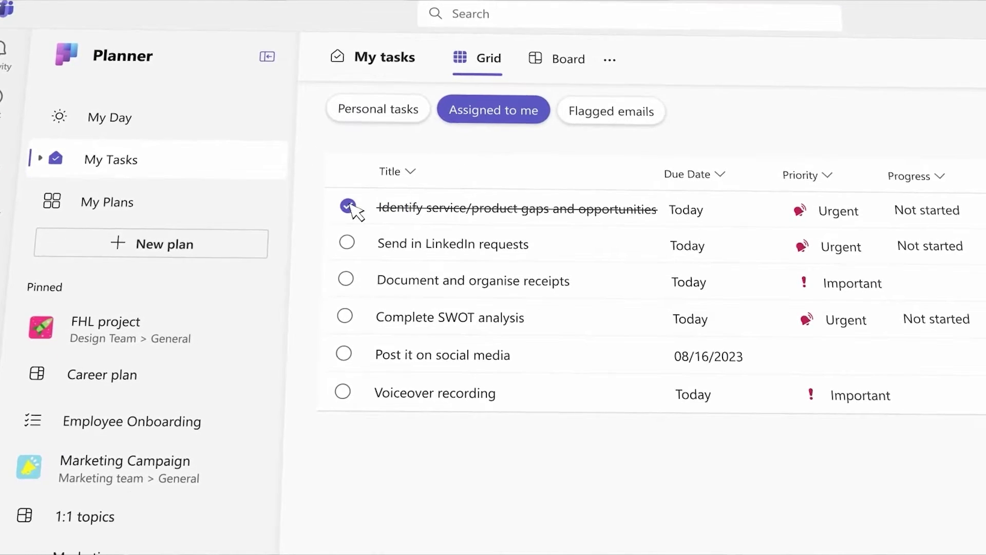
{"action": "left_click", "coordinate": [192, 213]}
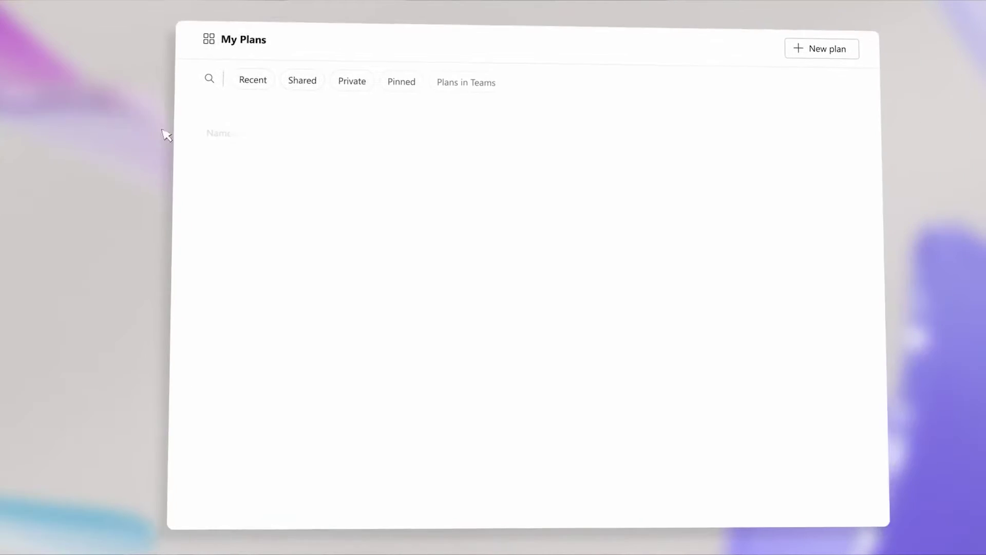
{"action": "left_click", "coordinate": [252, 79]}
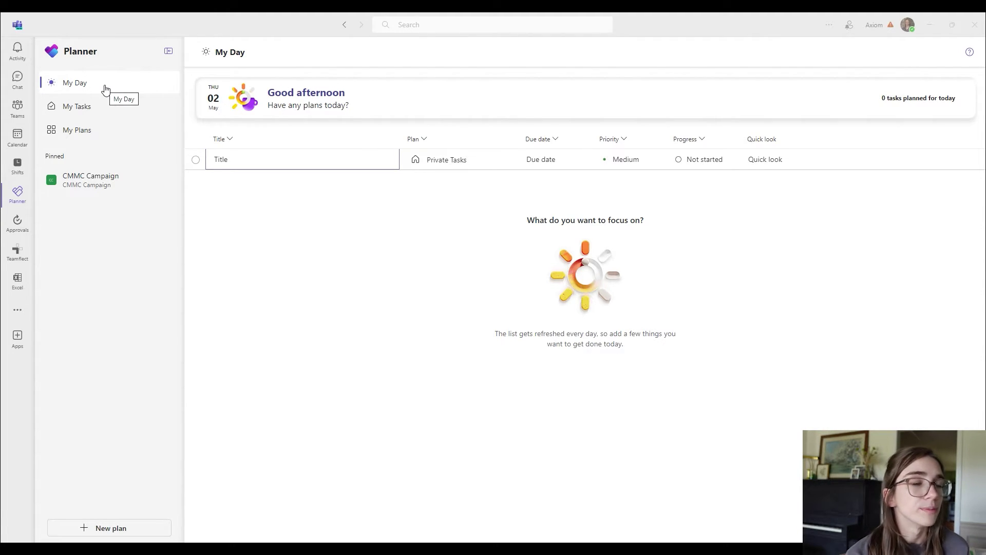
- Bring Outlook To Do over Planner to show its My Day task, then move it aside
{"action": "left_click_drag", "start_coordinate": [0, 195], "coordinate": [602, 97]}
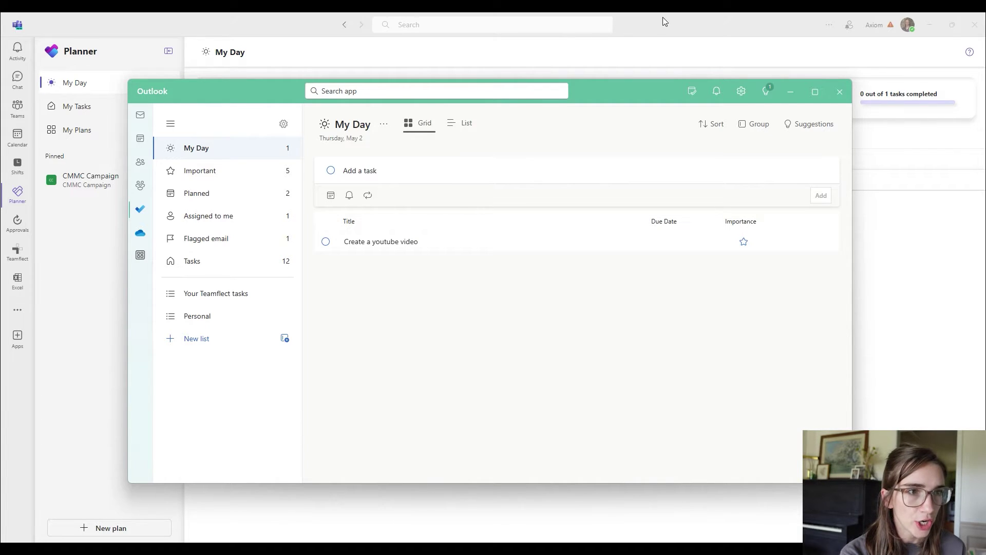
{"action": "left_click_drag", "start_coordinate": [674, 97], "coordinate": [0, 98]}
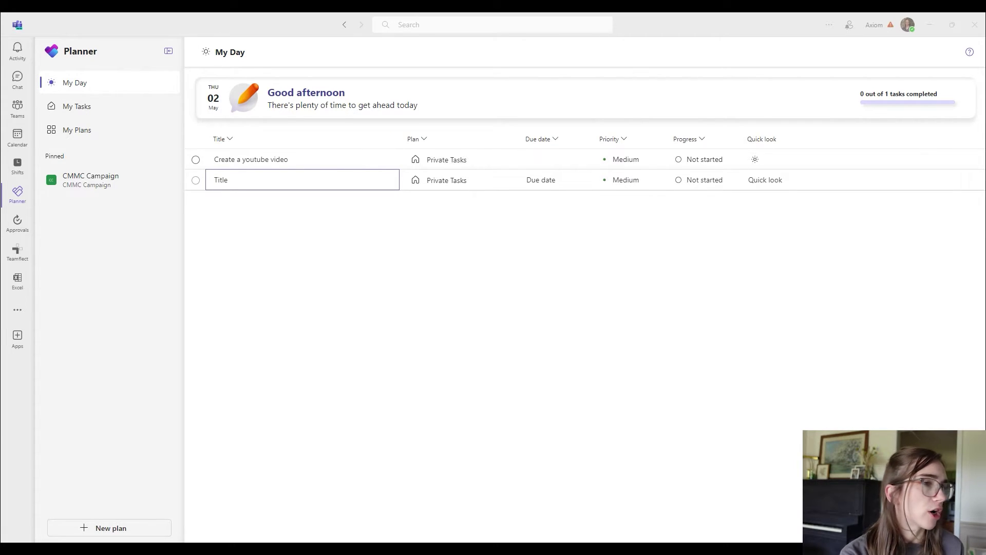
{"action": "mouse_move", "coordinate": [0, 139]}
{"action": "left_mouse_down"}
{"action": "mouse_move", "coordinate": [689, 140]}
{"action": "mouse_move", "coordinate": [15, 131]}
{"action": "left_mouse_up"}
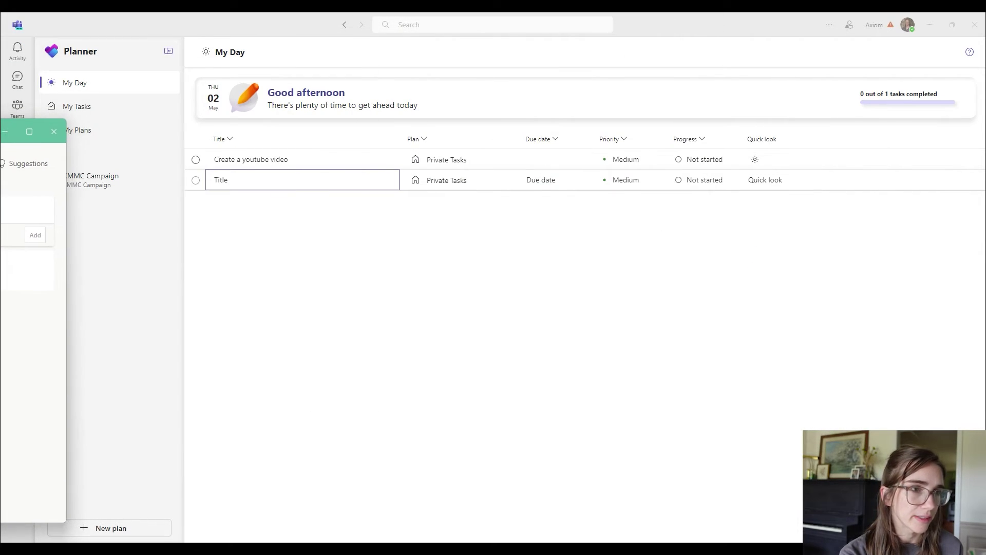
{"action": "left_click", "coordinate": [416, 273]}
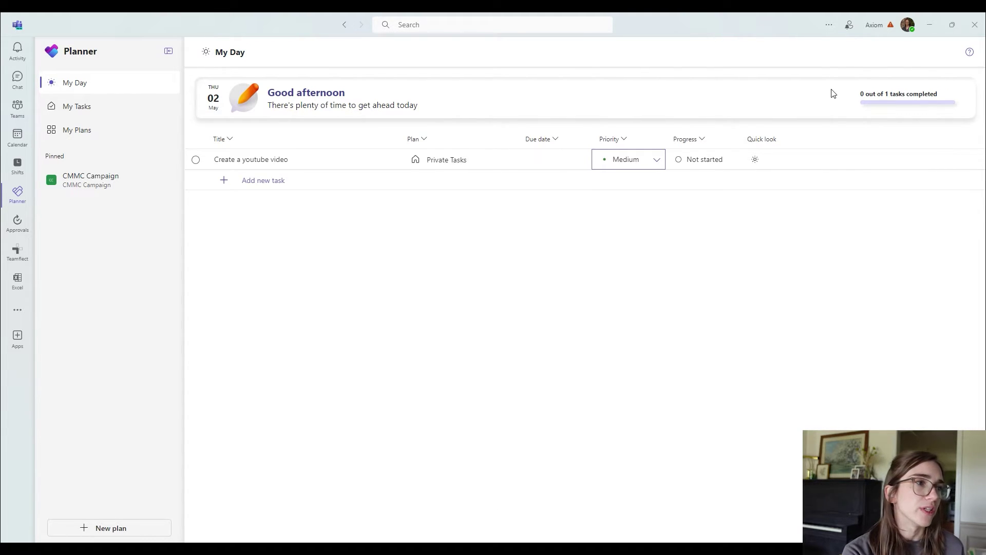
{"action": "left_click", "coordinate": [122, 106]}
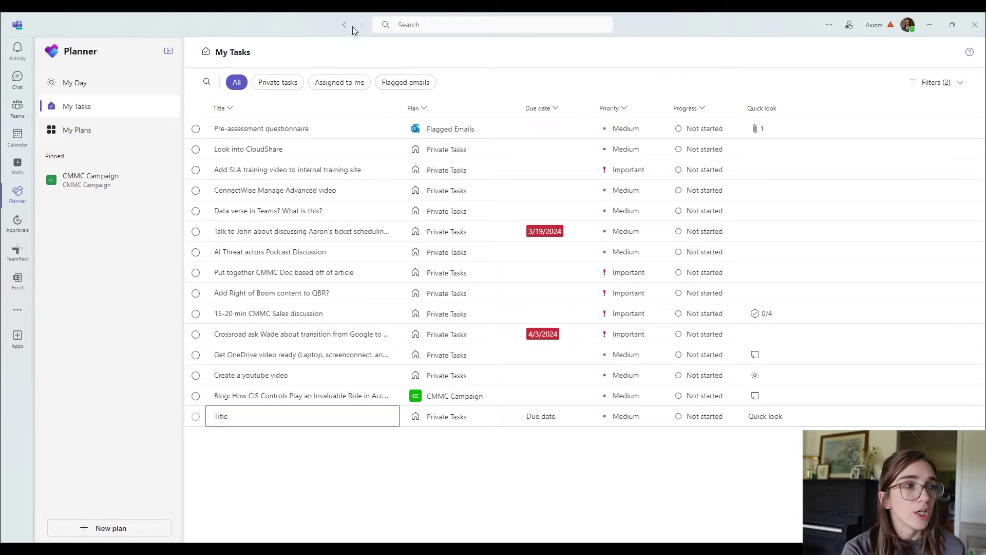
- Filter My Tasks by Private, Assigned to me and Flagged emails, then return to All with keyword search
{"action": "left_click", "coordinate": [286, 86]}
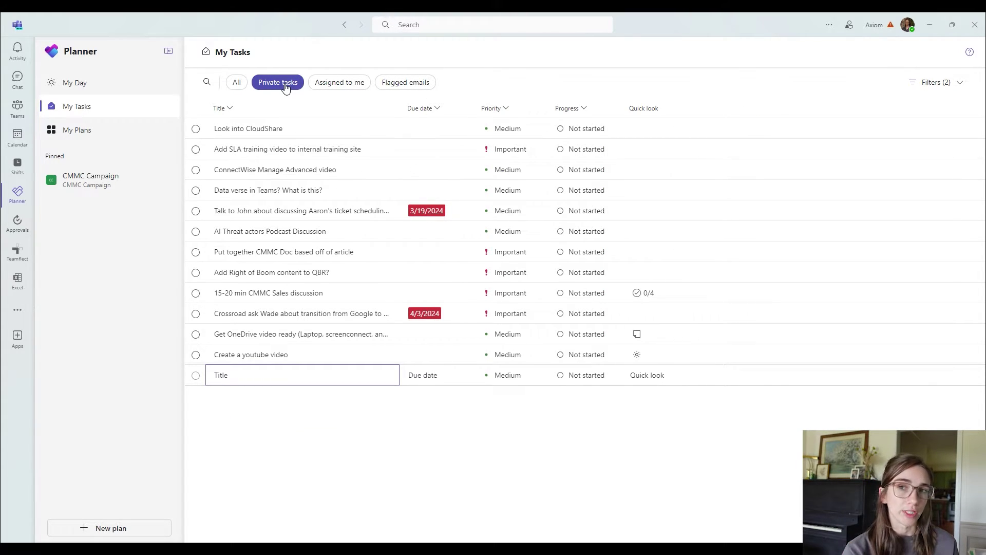
{"action": "left_click", "coordinate": [351, 88]}
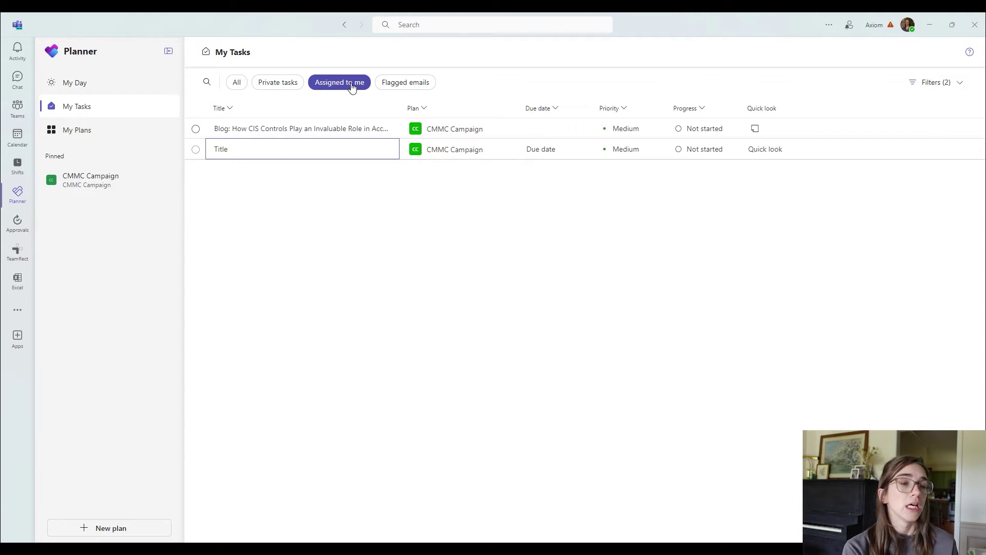
{"action": "left_click", "coordinate": [391, 83]}
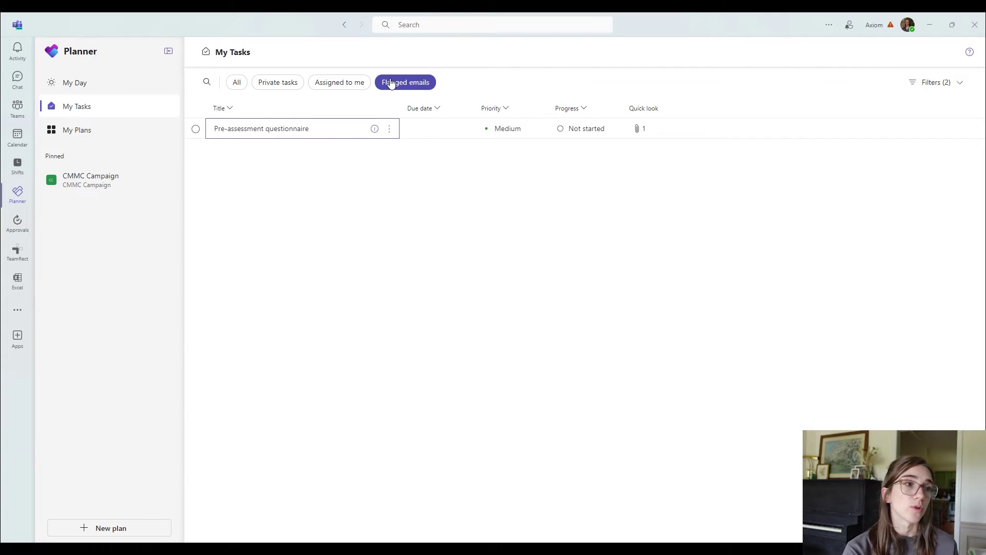
{"action": "left_click", "coordinate": [247, 81]}
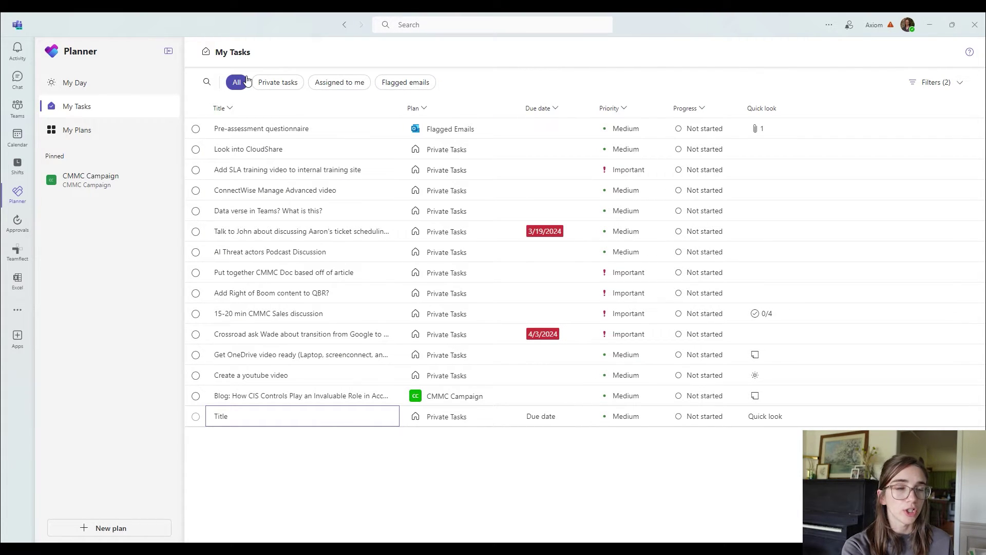
{"action": "left_click", "coordinate": [206, 83]}
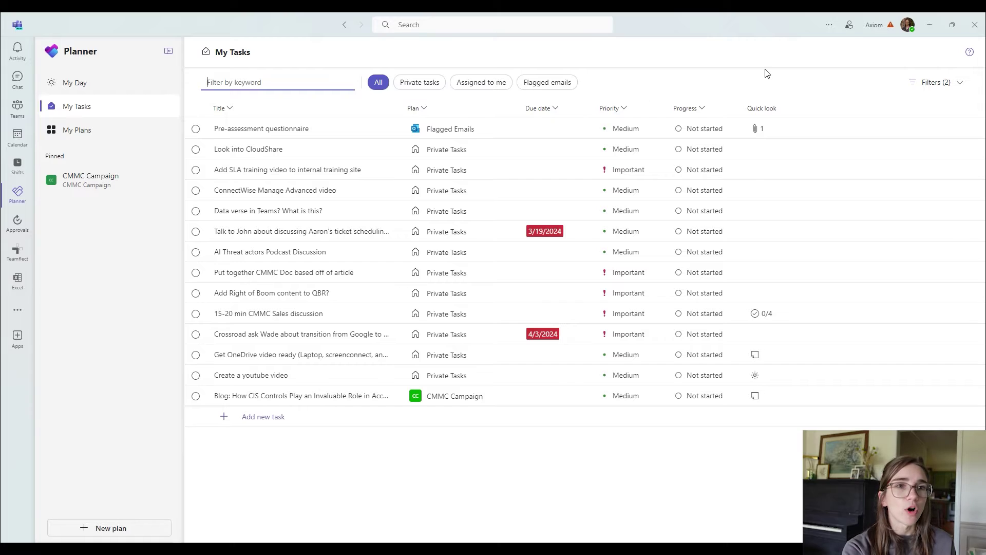
- Browse the task Filters menu options without applying any
{"action": "left_click", "coordinate": [961, 85]}
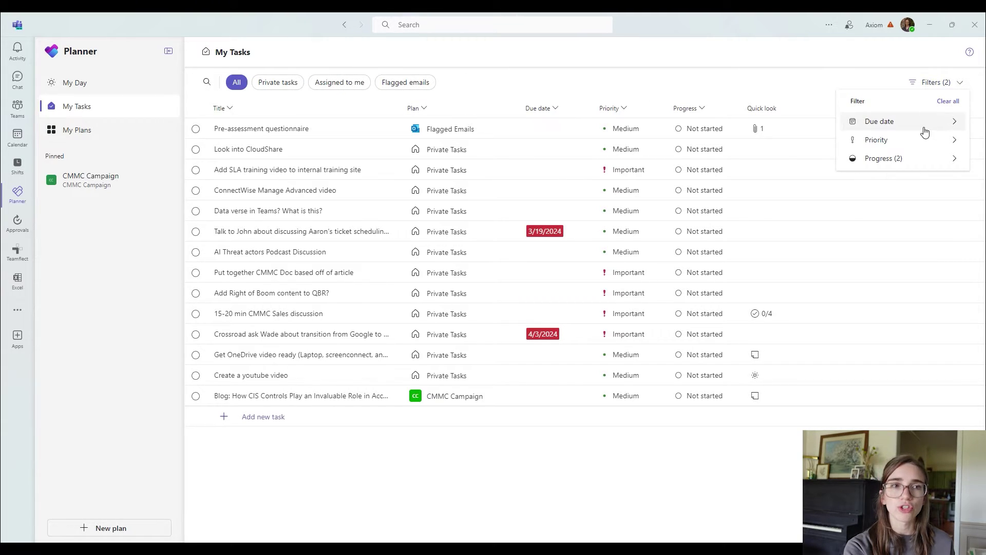
{"action": "mouse_move", "coordinate": [924, 132]}
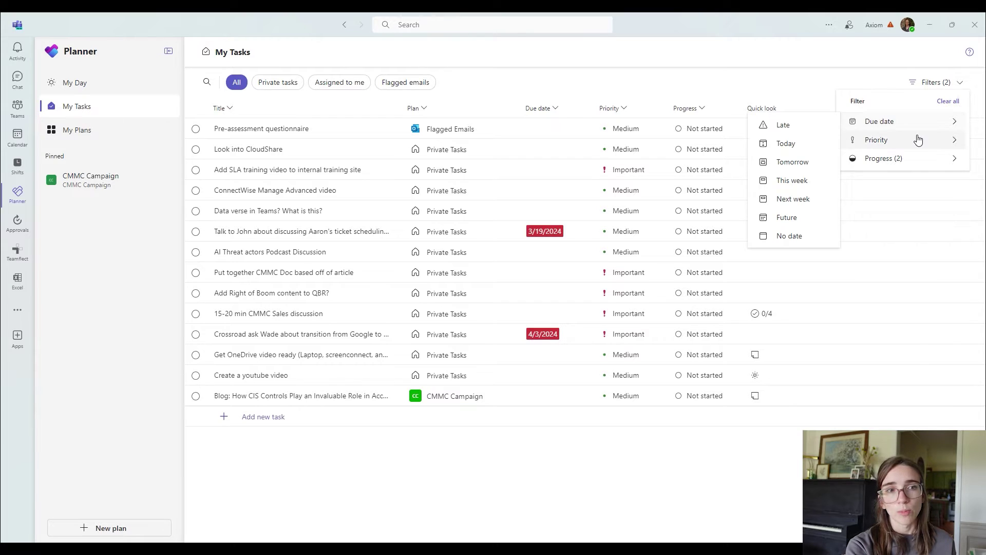
{"action": "mouse_move", "coordinate": [896, 161]}
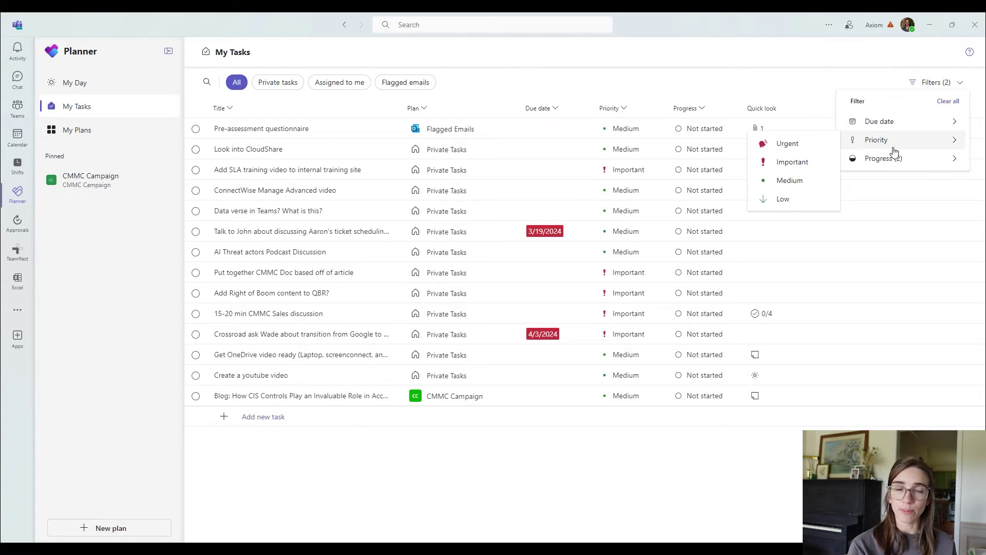
{"action": "left_click", "coordinate": [627, 96]}
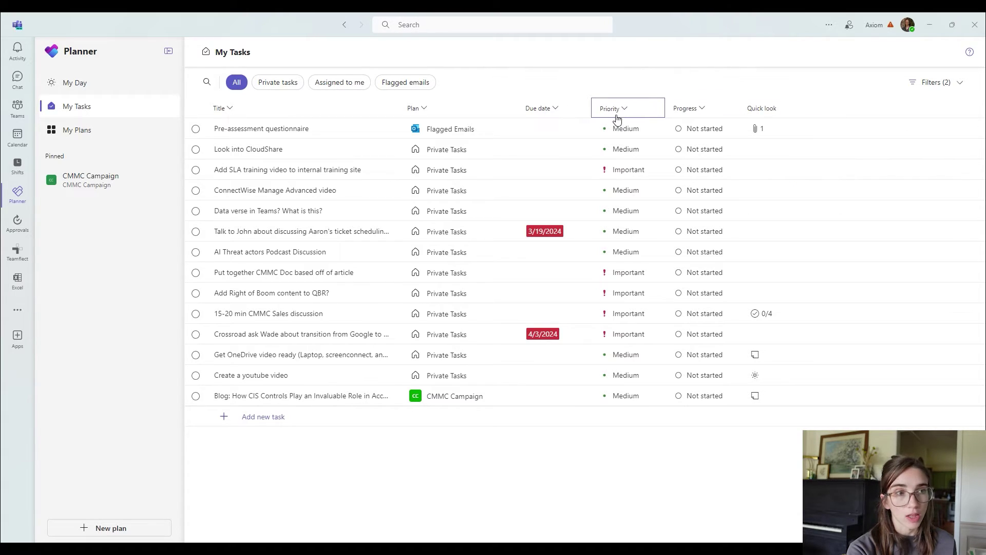
- Sort the Priority column ascending, then descending so Important tasks come first
{"action": "left_click", "coordinate": [616, 118]}
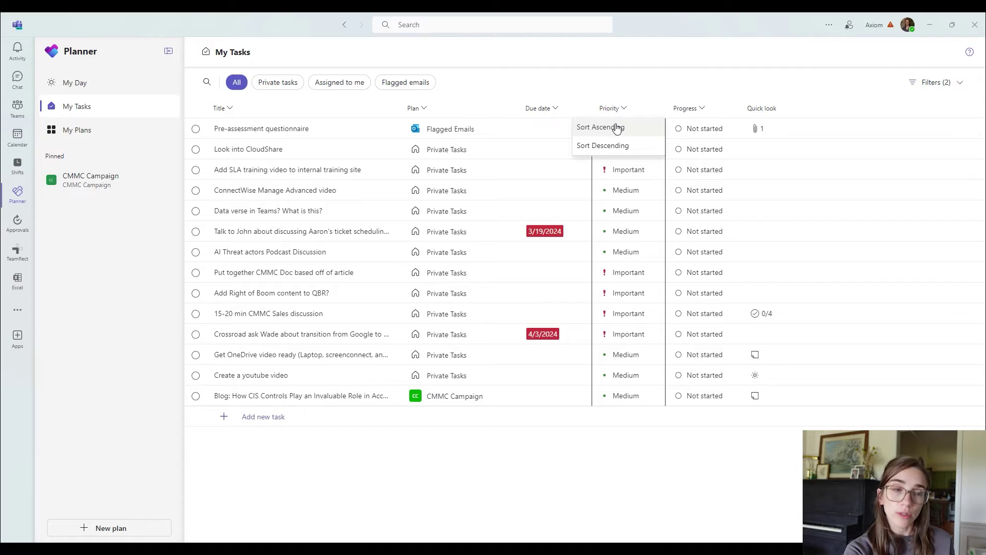
{"action": "left_click", "coordinate": [617, 128]}
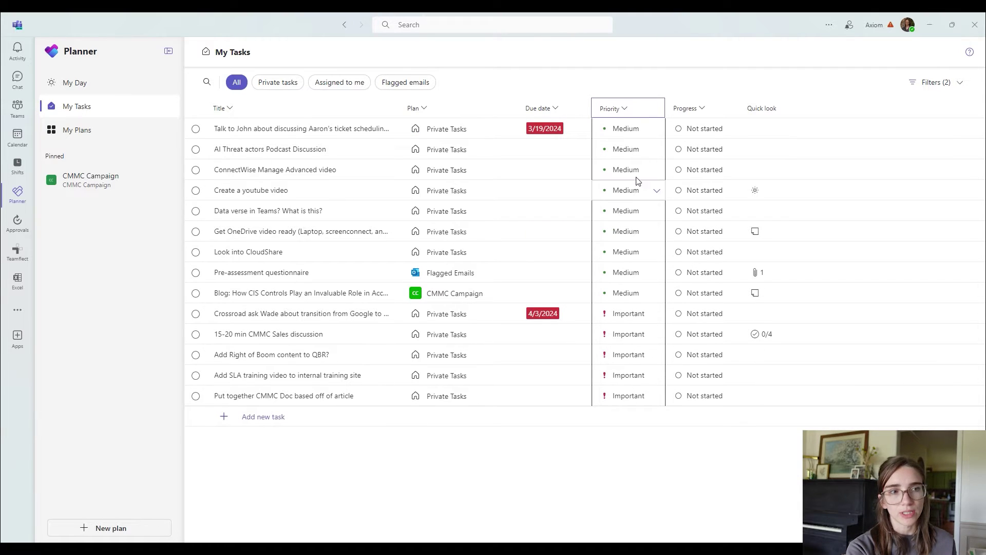
{"action": "left_click", "coordinate": [629, 111]}
{"action": "left_click", "coordinate": [621, 128]}
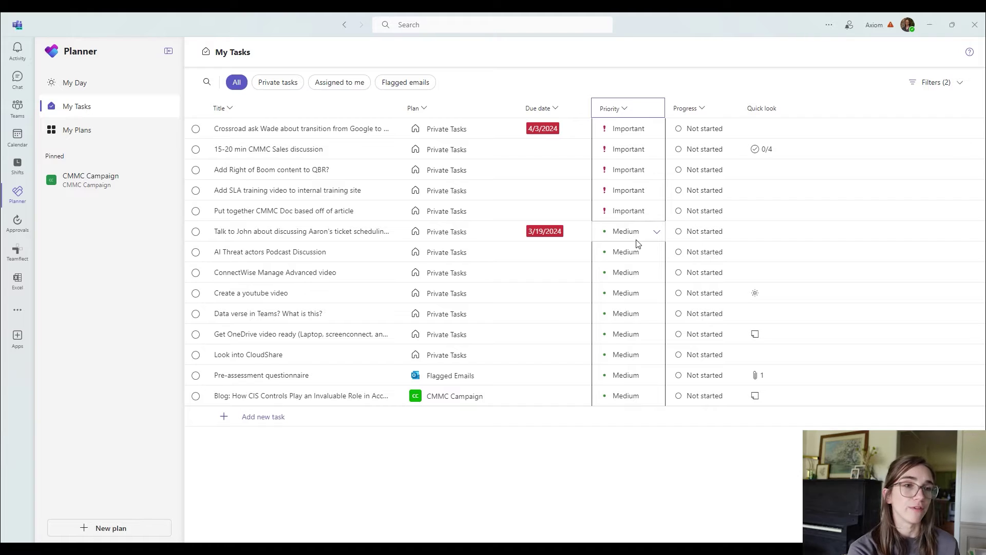
- Try the Due this week and Late filters, leaving only Late applied
{"action": "left_click", "coordinate": [936, 83]}
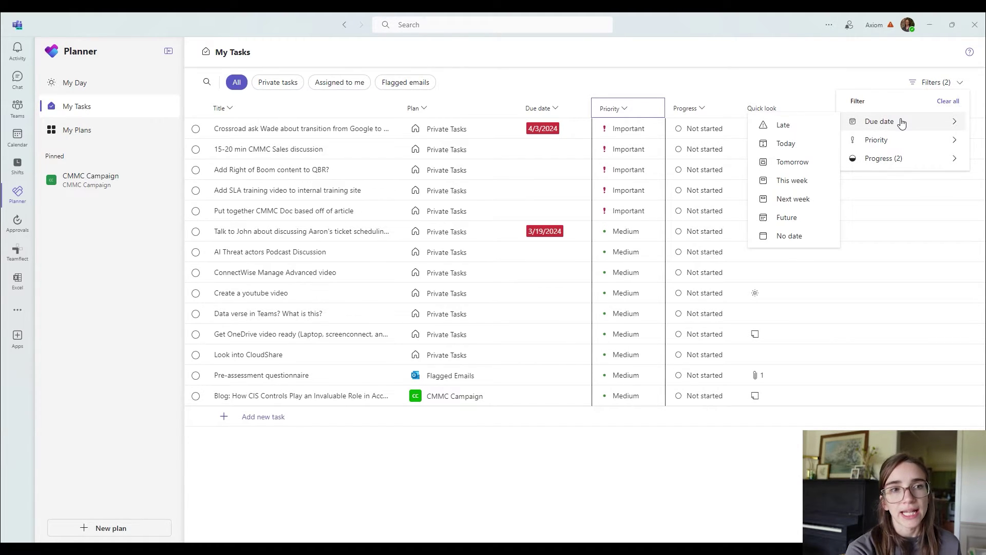
{"action": "left_click", "coordinate": [810, 186]}
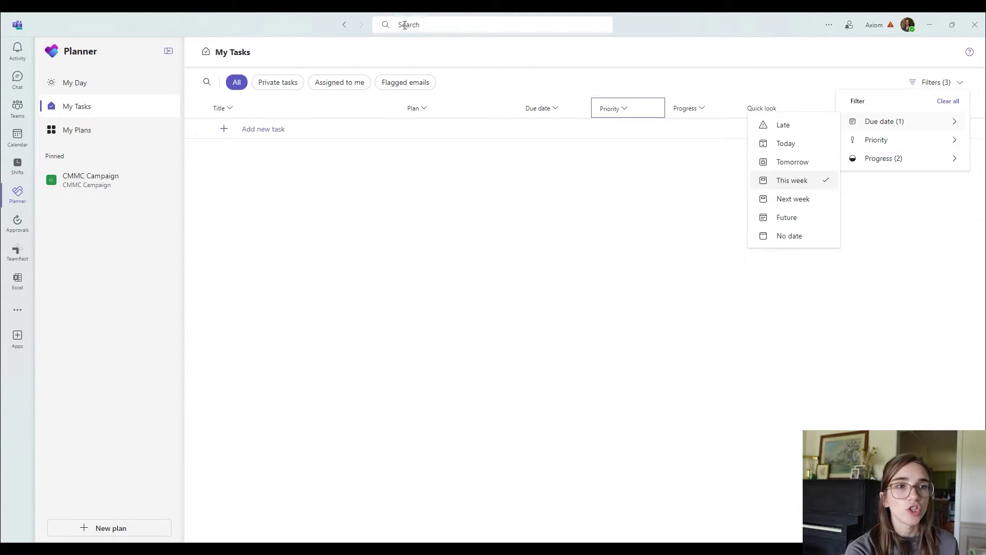
{"action": "left_click", "coordinate": [797, 132]}
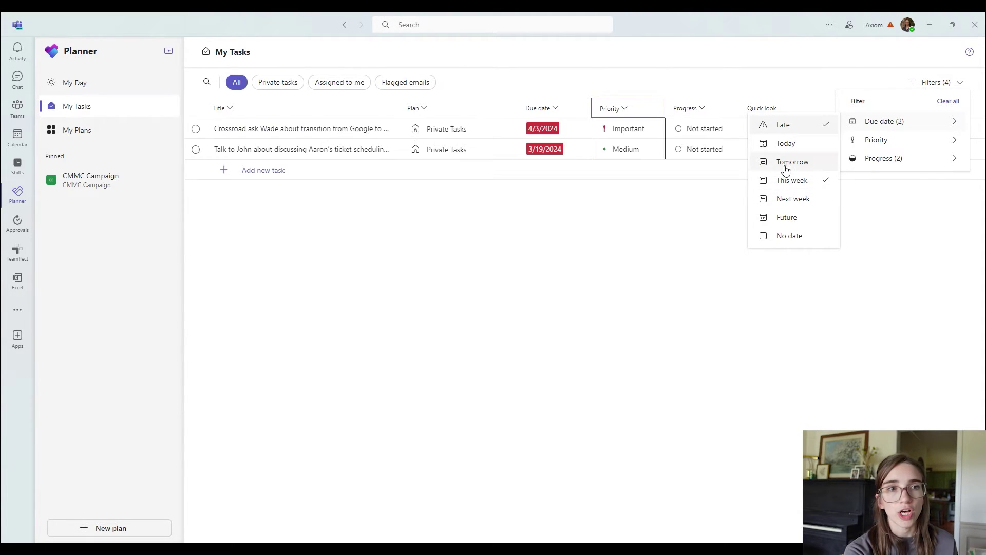
{"action": "left_click", "coordinate": [806, 184]}
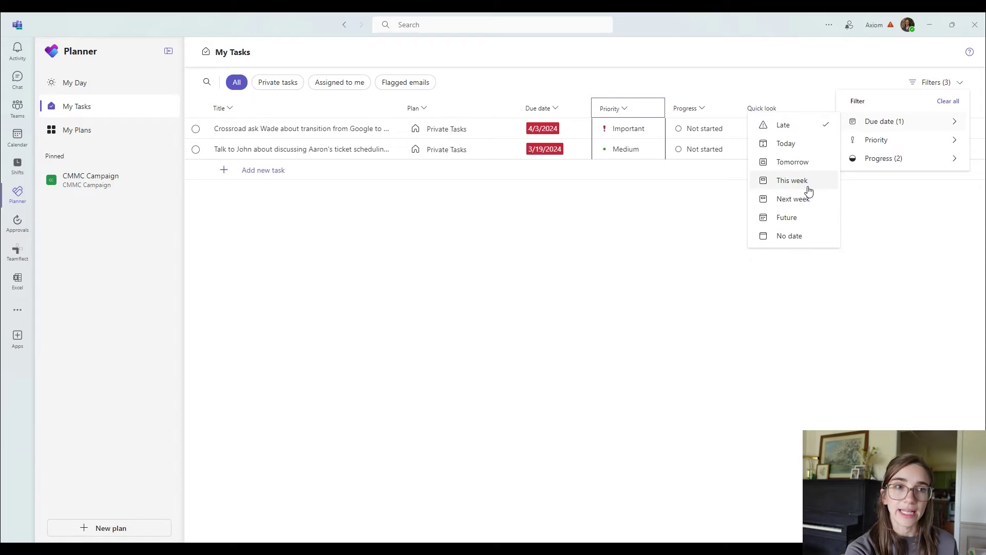
{"action": "left_click", "coordinate": [654, 285]}
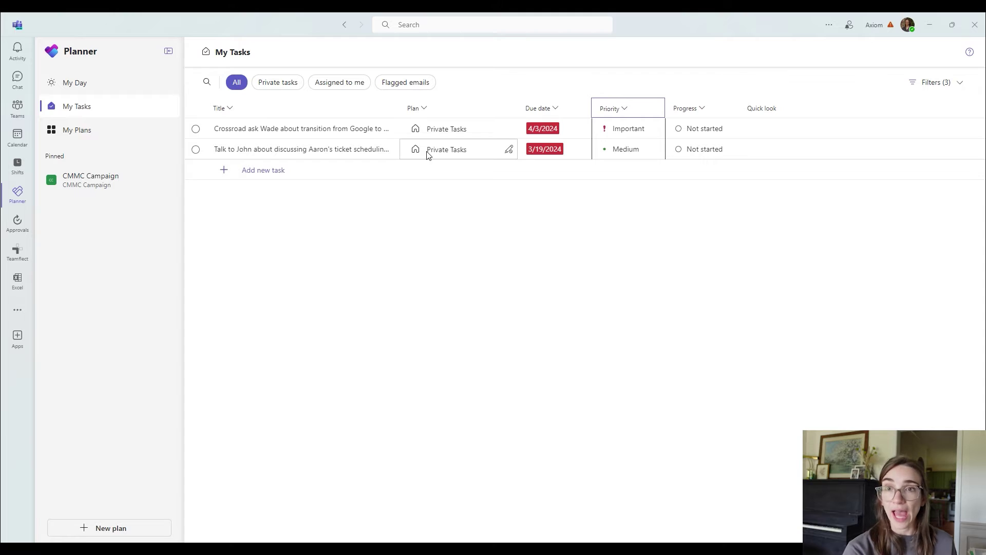
- Clear all filters and filter to In progress and Not started tasks only
{"action": "left_click", "coordinate": [936, 83]}
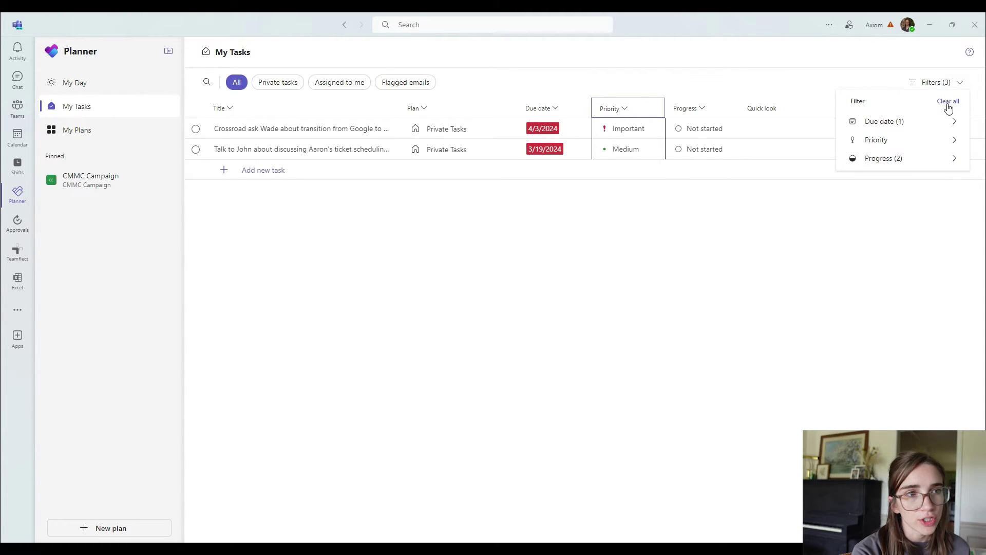
{"action": "left_click", "coordinate": [948, 102]}
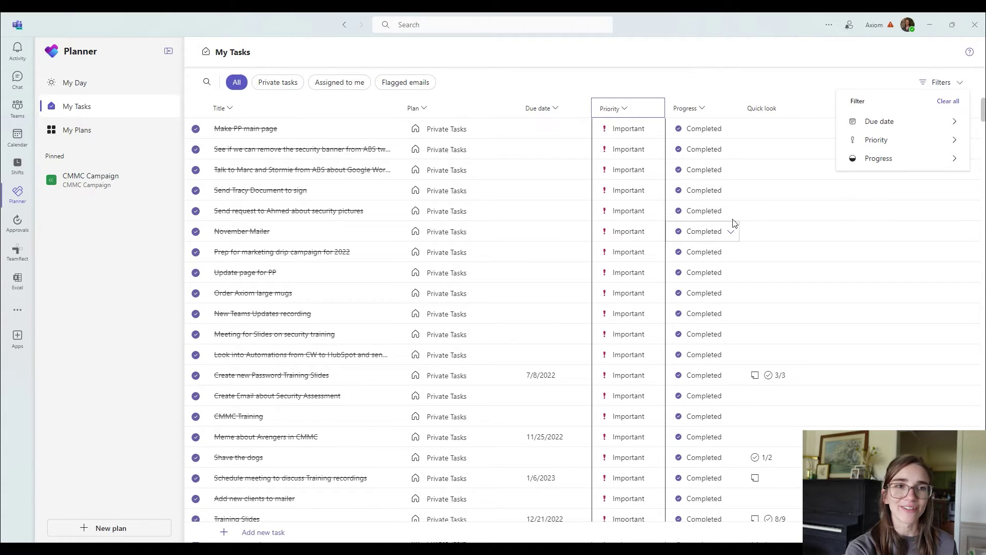
{"action": "mouse_move", "coordinate": [913, 166]}
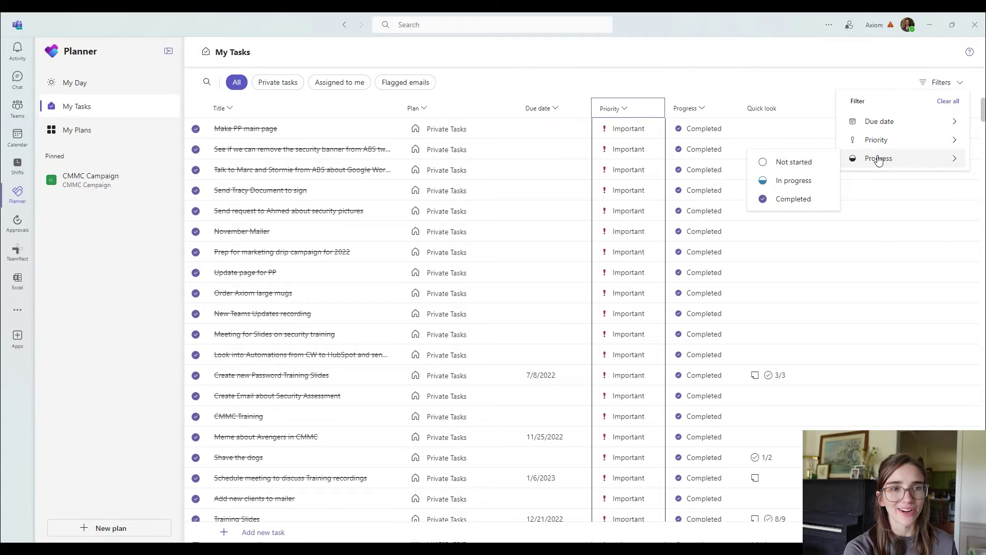
{"action": "left_click", "coordinate": [811, 184]}
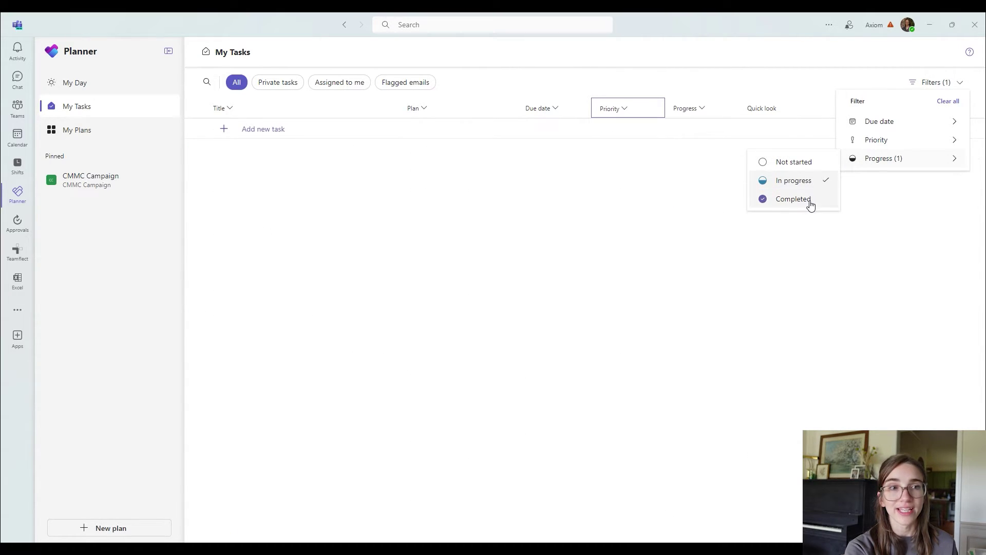
{"action": "left_click", "coordinate": [806, 170]}
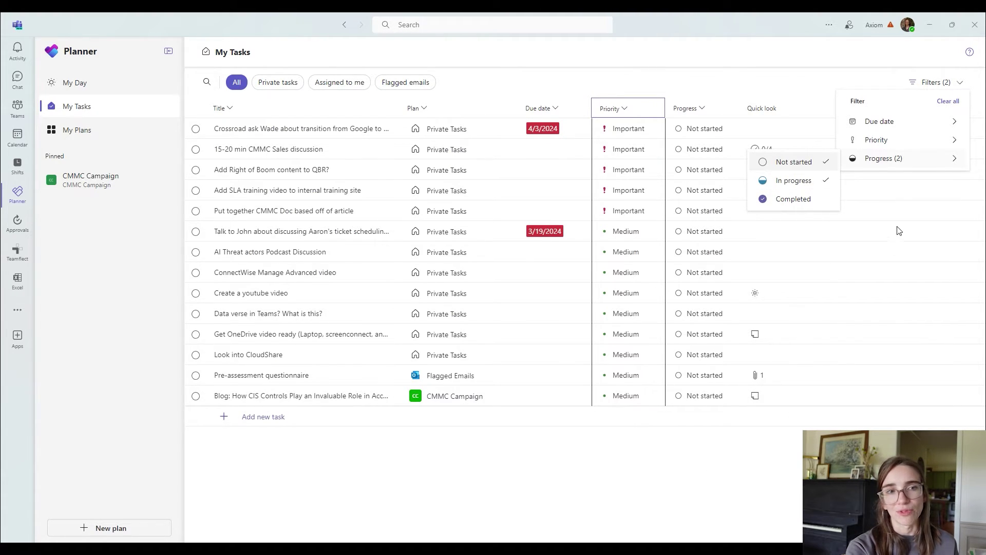
{"action": "left_click", "coordinate": [637, 508]}
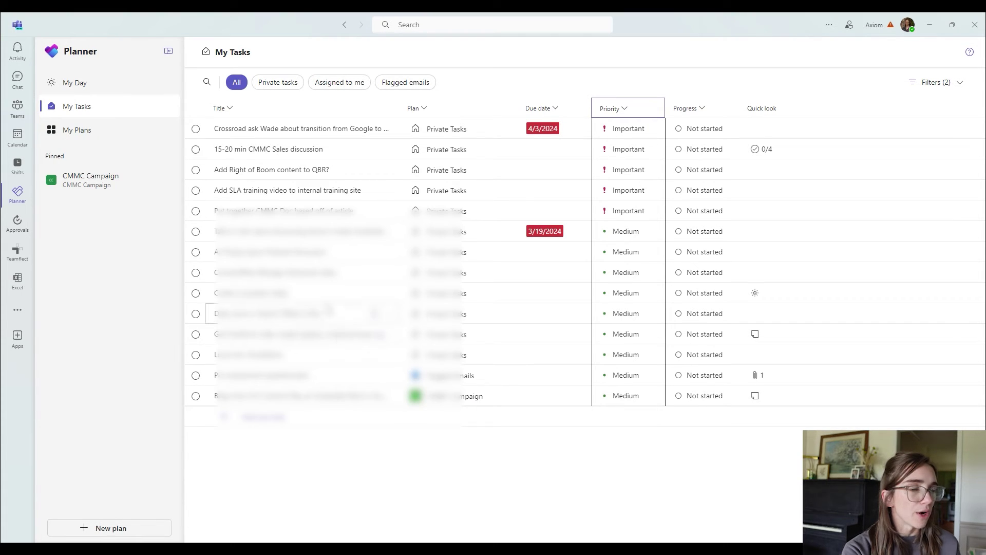
{"action": "left_click", "coordinate": [128, 140]}
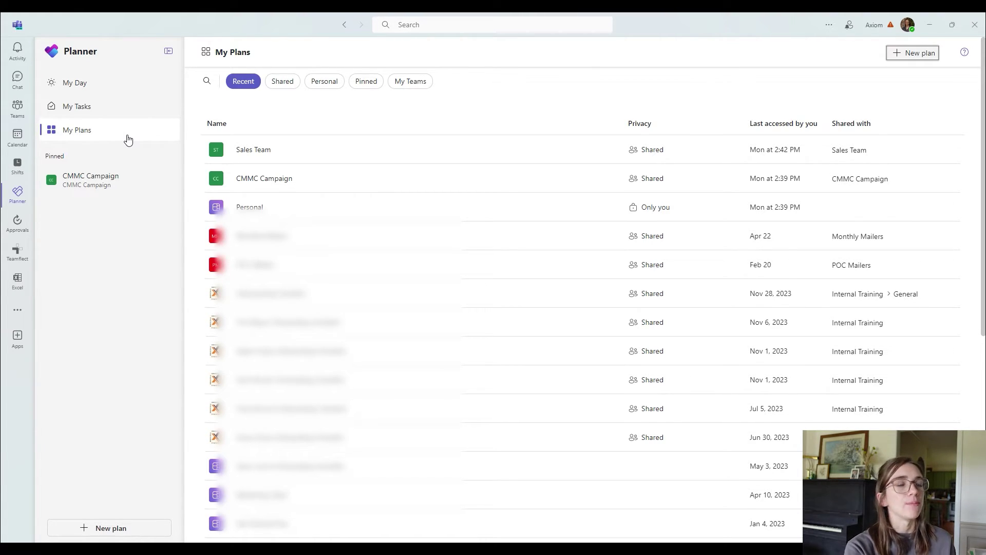
- Browse plans by Shared, Personal, Pinned and My Teams, peek at Internal Training, then return to Recent
{"action": "left_click", "coordinate": [281, 89]}
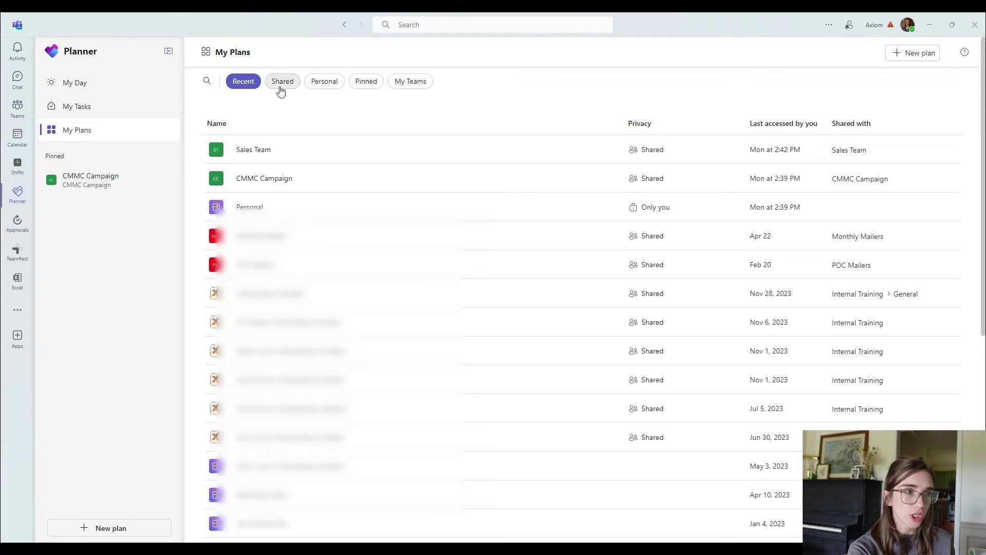
{"action": "left_click", "coordinate": [325, 82]}
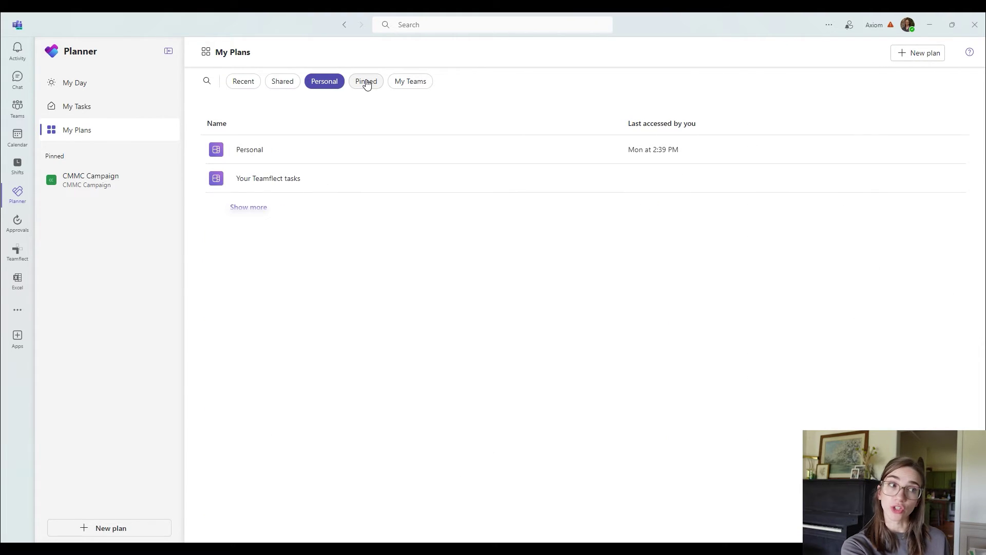
{"action": "left_click", "coordinate": [366, 82]}
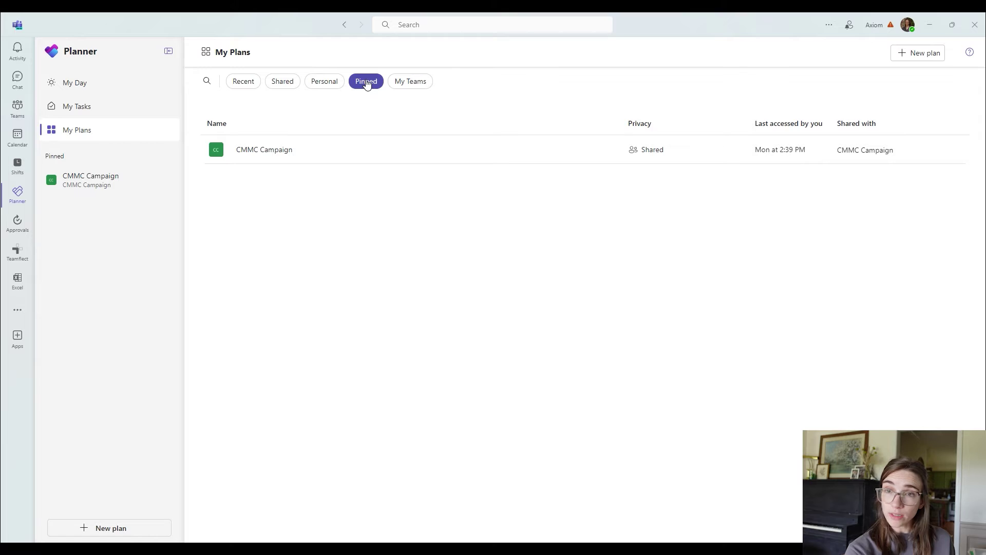
{"action": "left_click", "coordinate": [401, 84]}
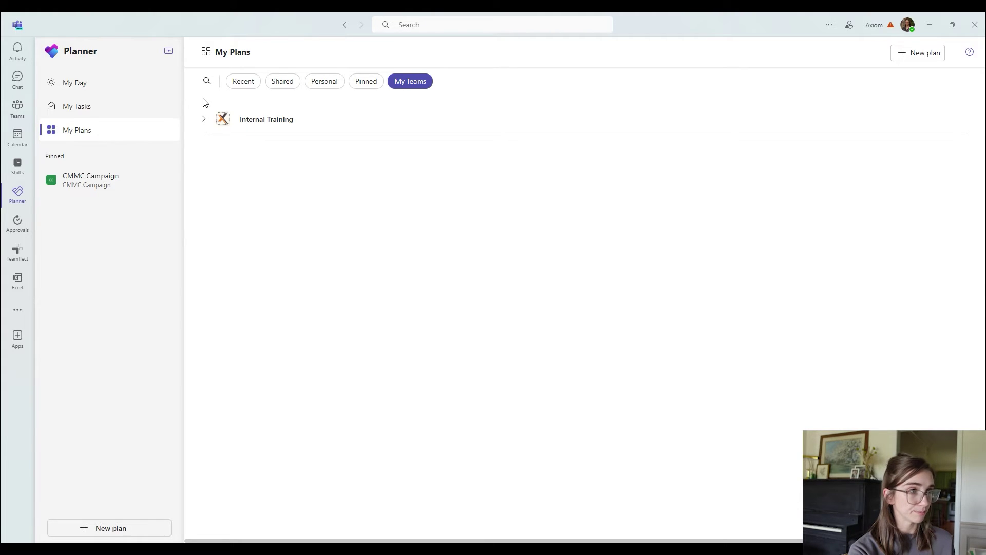
{"action": "left_click", "coordinate": [204, 120]}
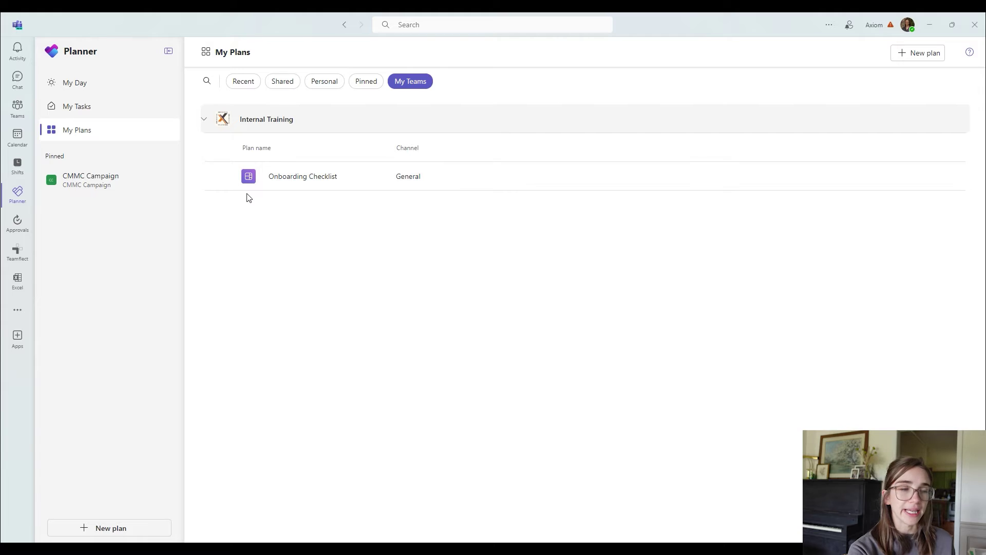
{"action": "left_click", "coordinate": [203, 124]}
{"action": "left_click", "coordinate": [246, 87]}
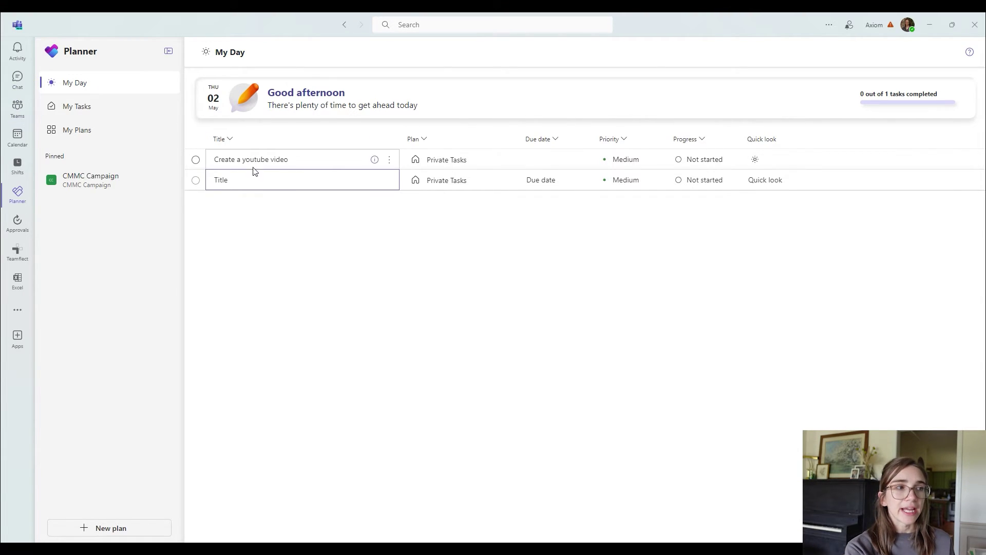
- Add the task 'Edit video about Microsoft Planner' to My Day
{"action": "left_click", "coordinate": [220, 183]}
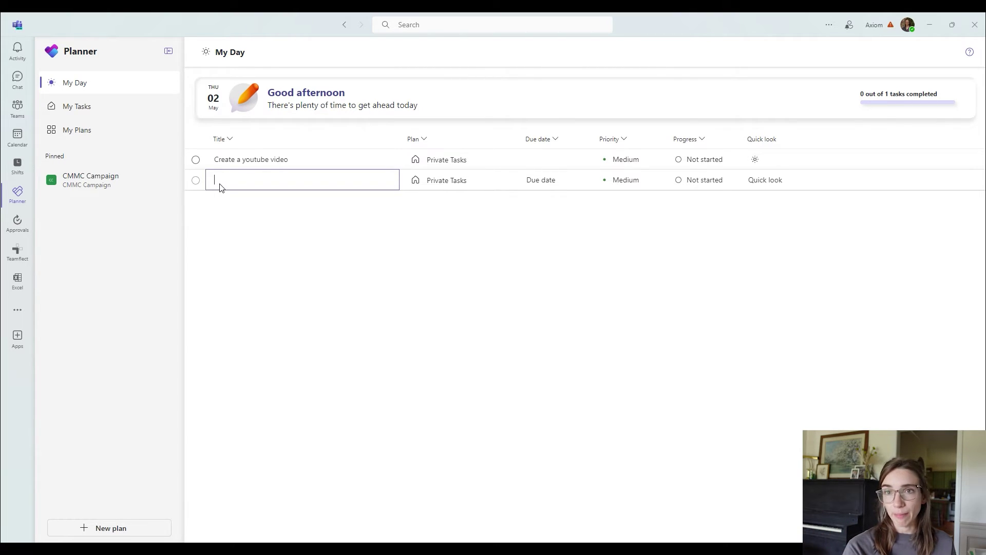
{"action": "type", "text": "Edit video about Microsoft Planner"}
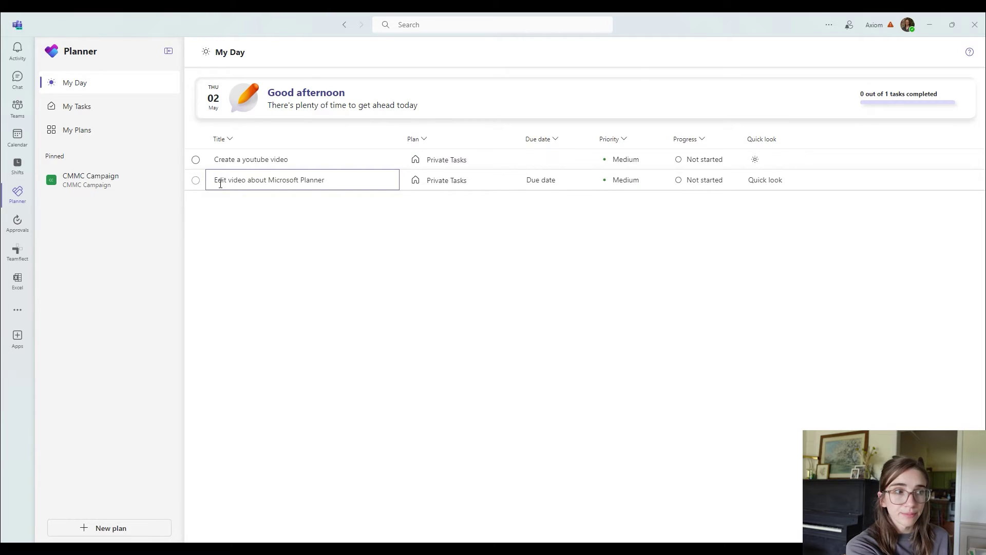
{"action": "key", "text": "Return"}
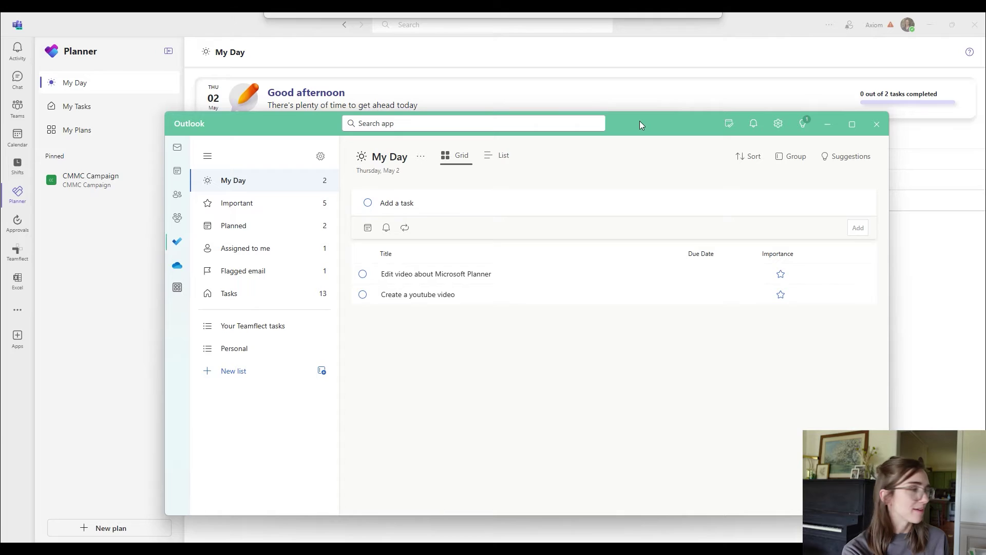
- Drag the Outlook To Do window off screen to reveal Planner's My Day
{"action": "left_click_drag", "start_coordinate": [640, 121], "coordinate": [0, 90]}
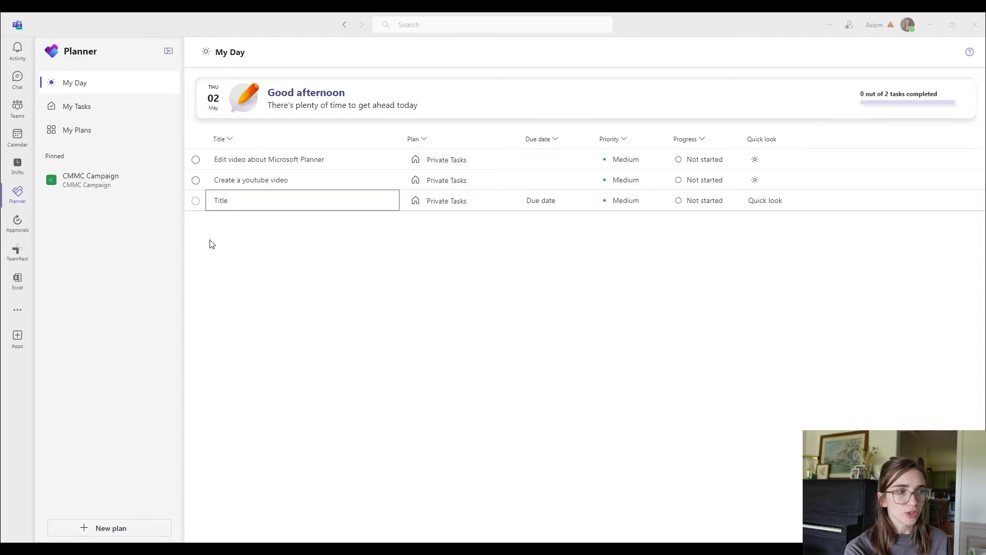
- Set the Edit video task's due date to May 9
{"action": "left_click", "coordinate": [335, 165]}
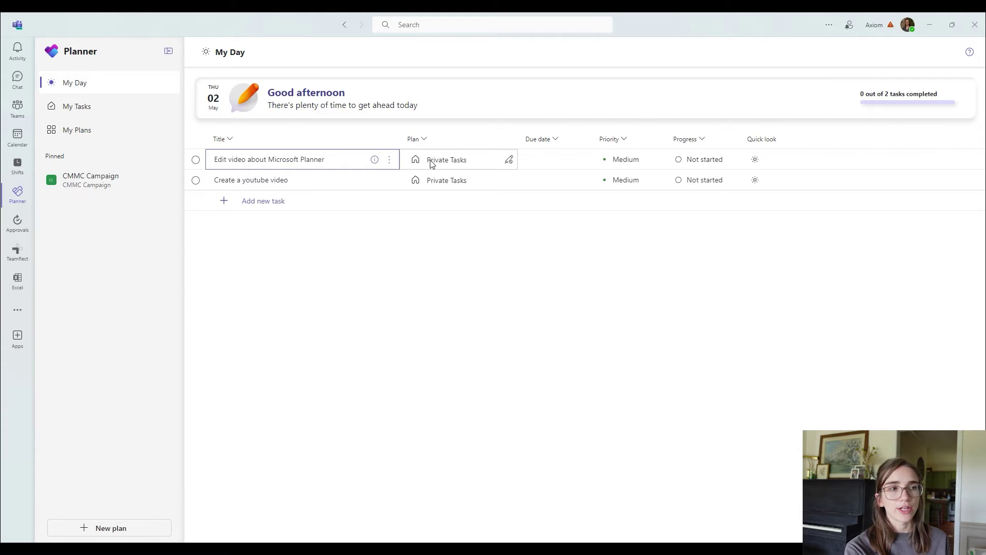
{"action": "left_click", "coordinate": [469, 162]}
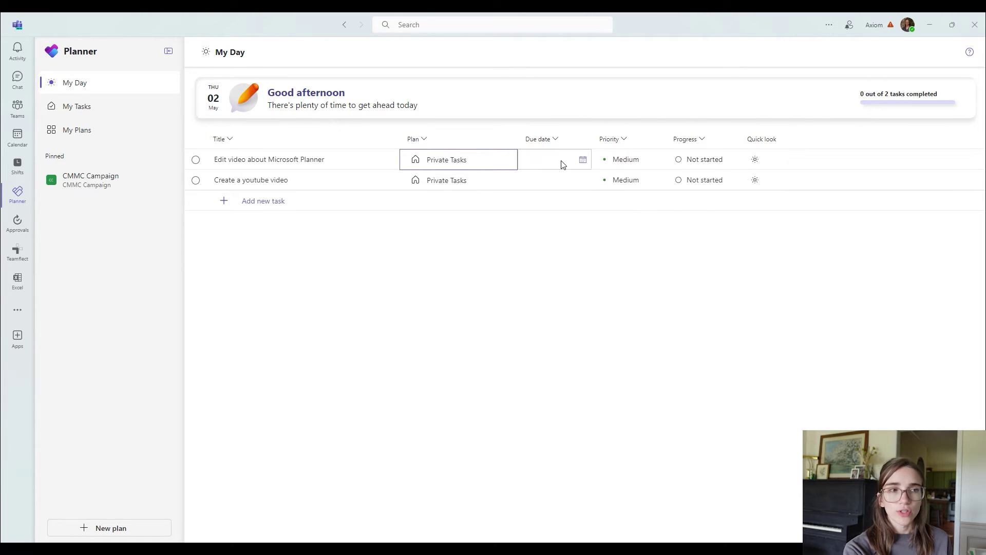
{"action": "left_click", "coordinate": [585, 166]}
{"action": "left_click", "coordinate": [584, 160]}
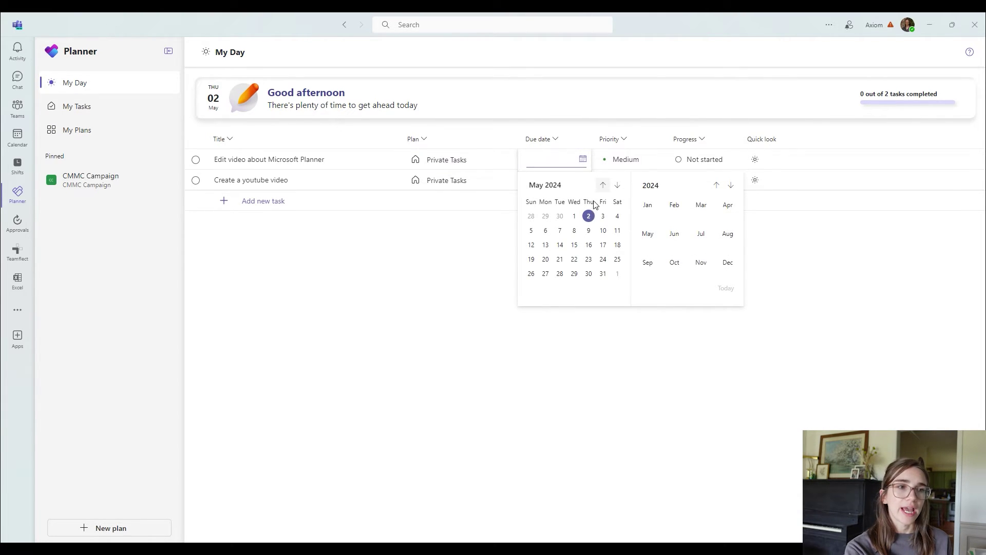
{"action": "left_click", "coordinate": [591, 232]}
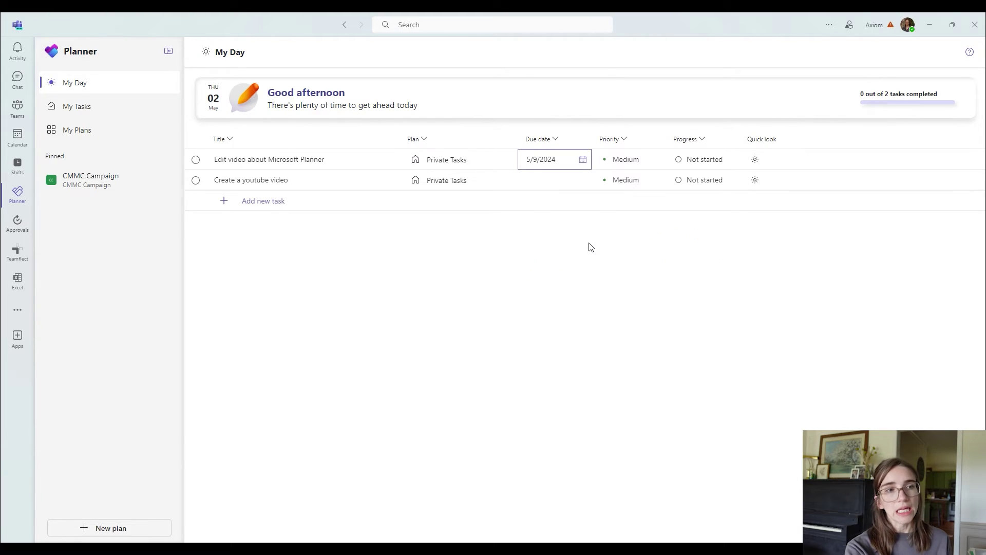
- Mark the task Important, leaving its progress unchanged
{"action": "left_click", "coordinate": [656, 159]}
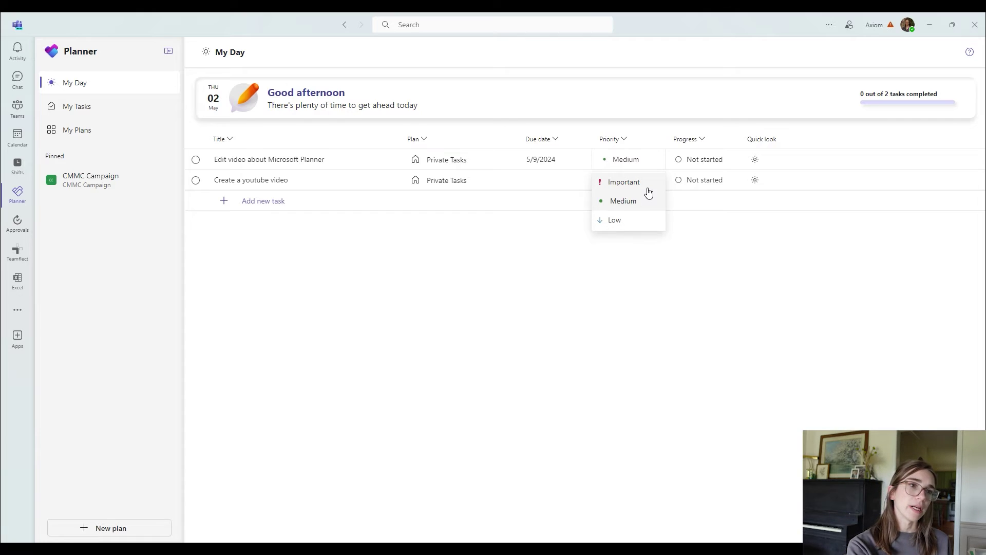
{"action": "left_click", "coordinate": [649, 193]}
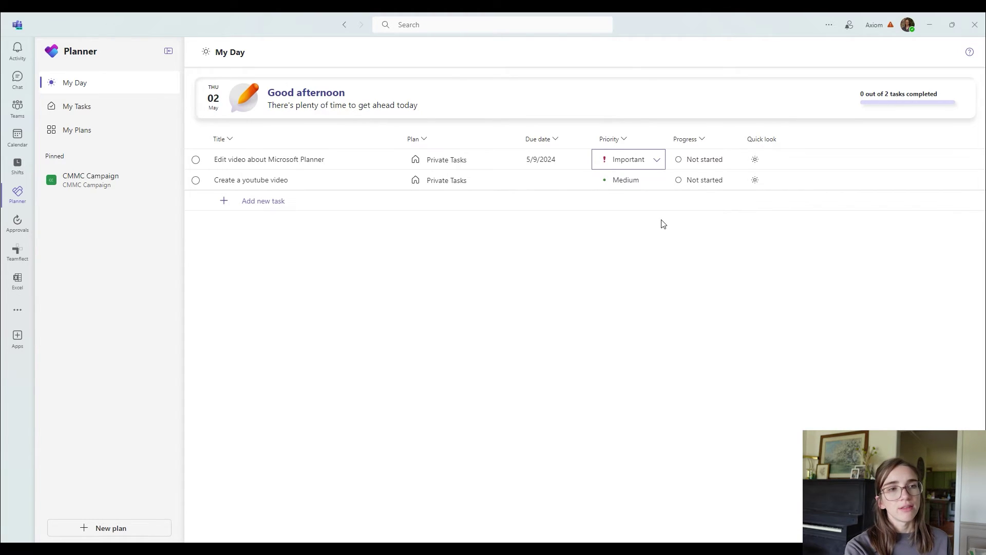
{"action": "left_click", "coordinate": [726, 162]}
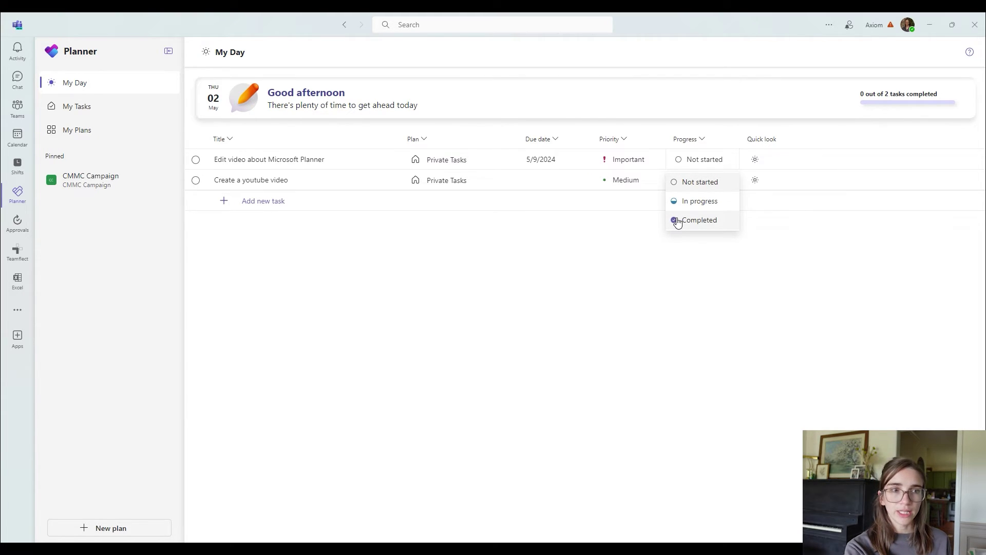
{"action": "left_click", "coordinate": [786, 204]}
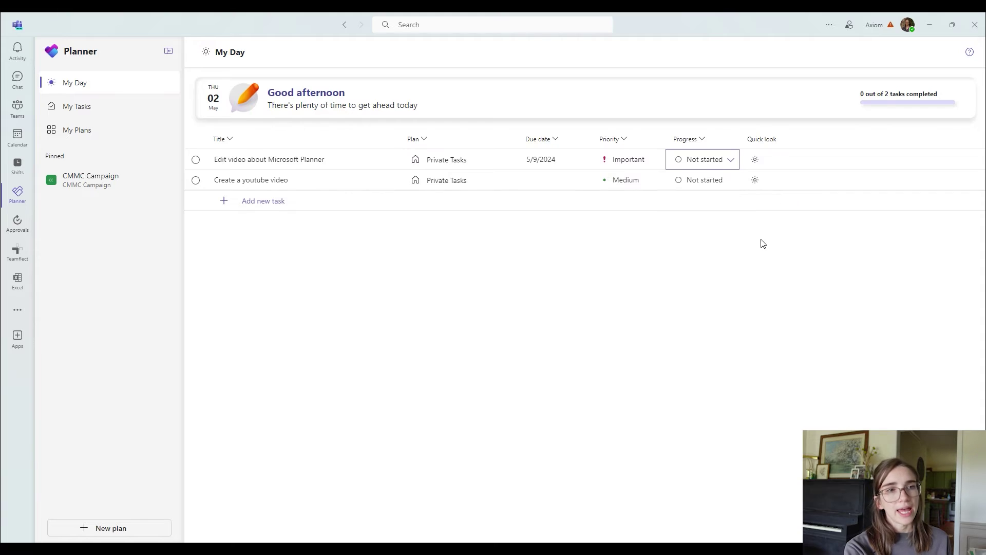
{"action": "left_click", "coordinate": [754, 161]}
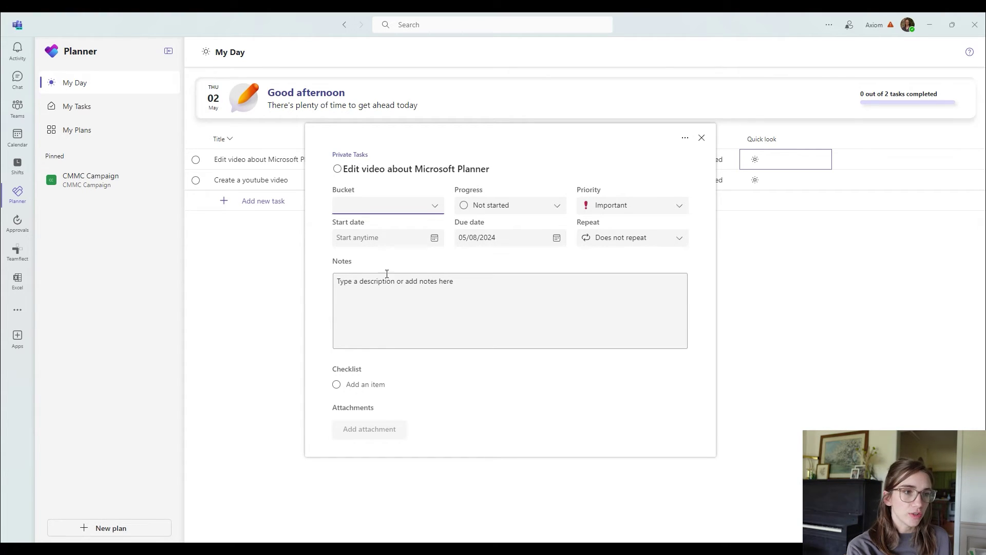
- Set the task's start date to 05/06/2024 and keep Repeat on Does not repeat
{"action": "left_click", "coordinate": [434, 239]}
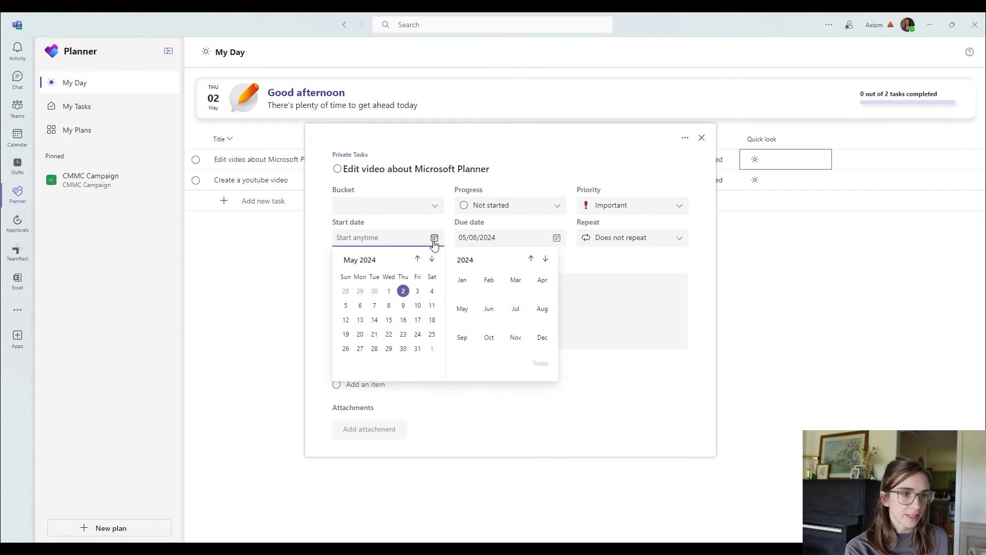
{"action": "left_click", "coordinate": [360, 306]}
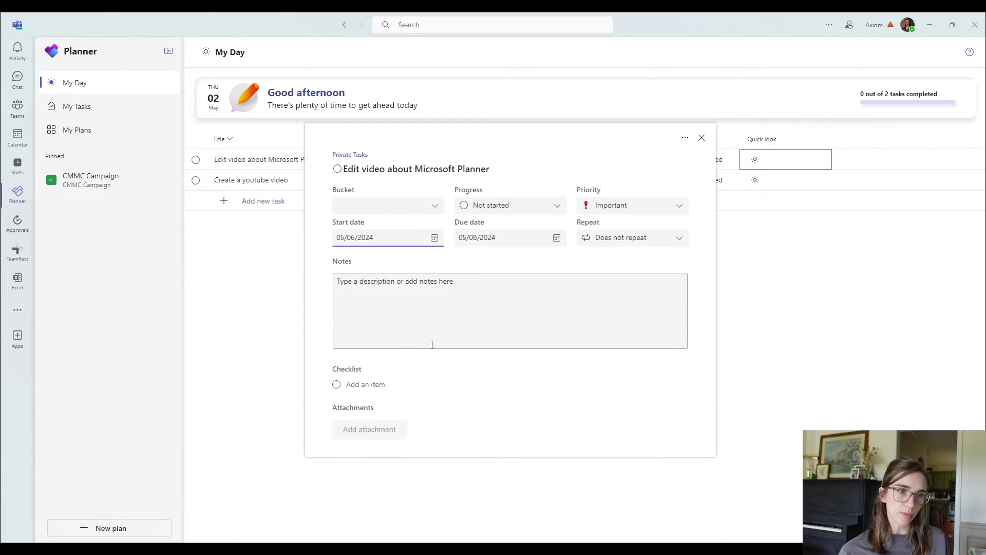
{"action": "left_click", "coordinate": [625, 239]}
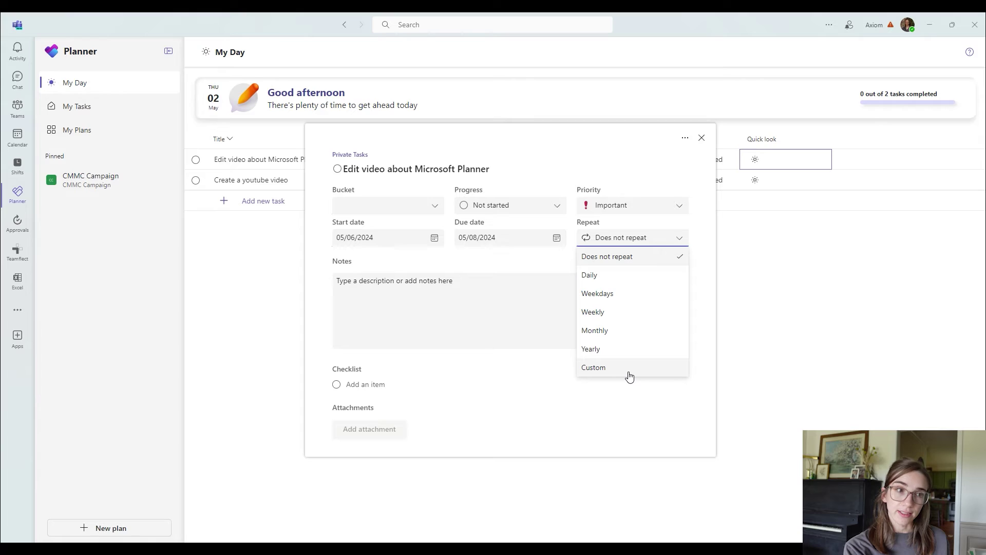
{"action": "left_click", "coordinate": [495, 308]}
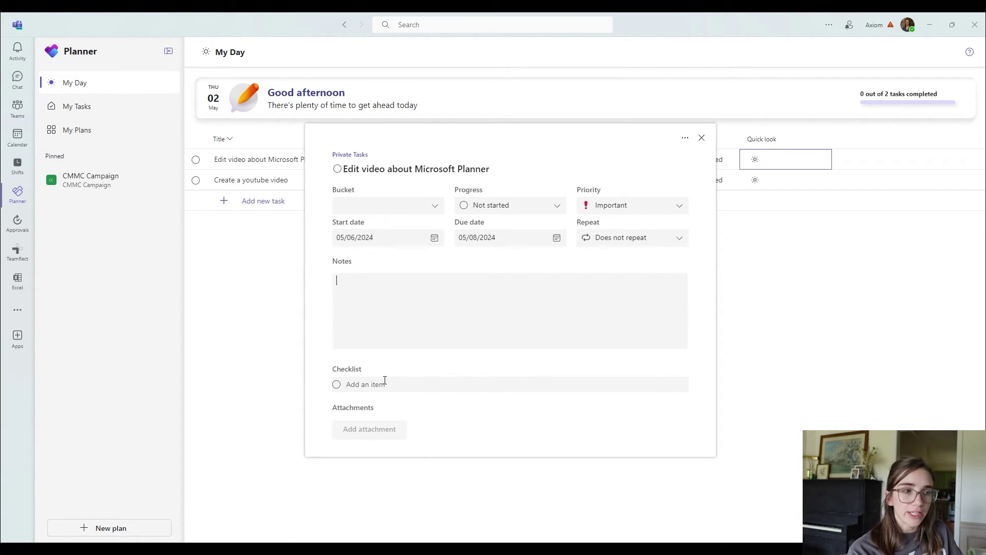
- Add checklist items record video, Record audio, Make thumbnail, Schedule video, then tick record video
{"action": "left_click", "coordinate": [376, 382]}
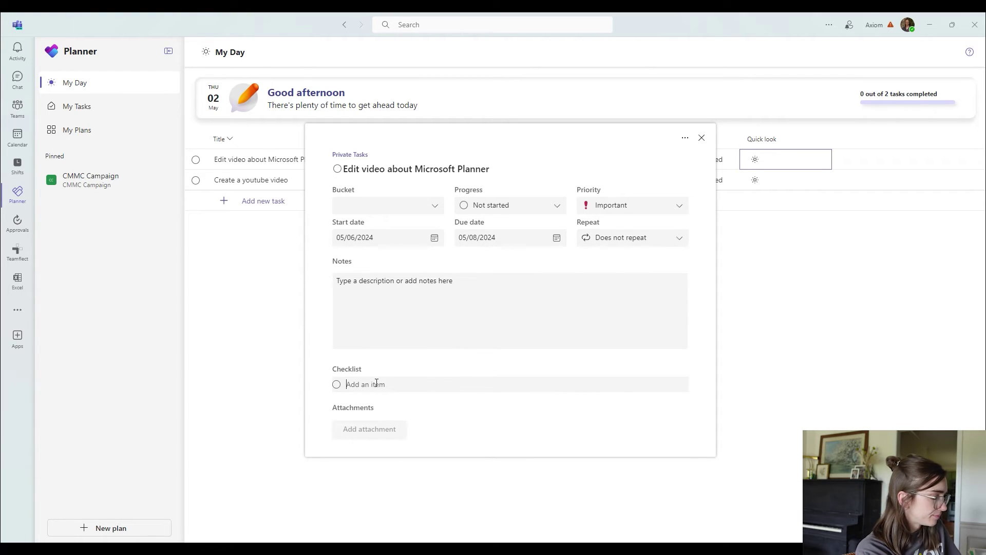
{"action": "type", "text": "record "}
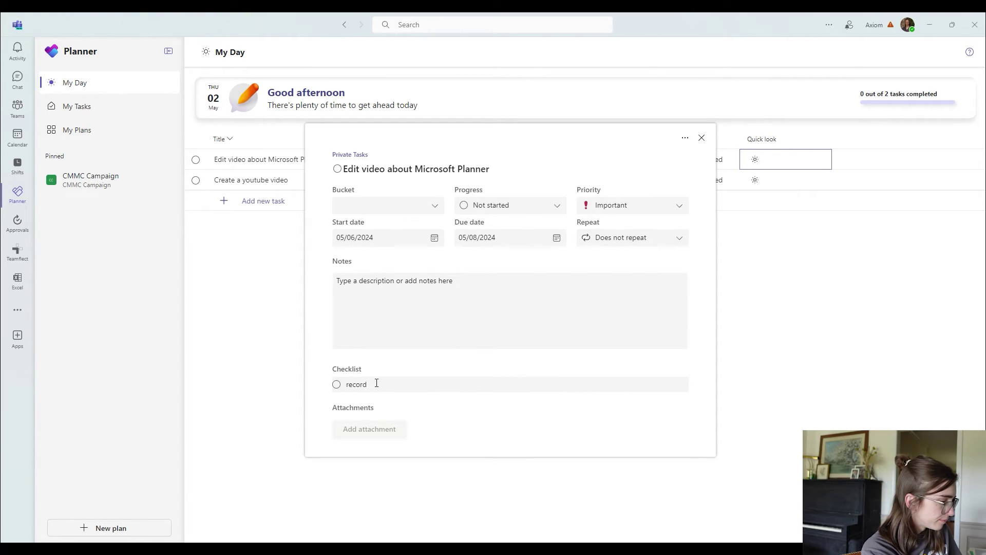
{"action": "type", "text": "video"}
{"action": "key", "text": "Return"}
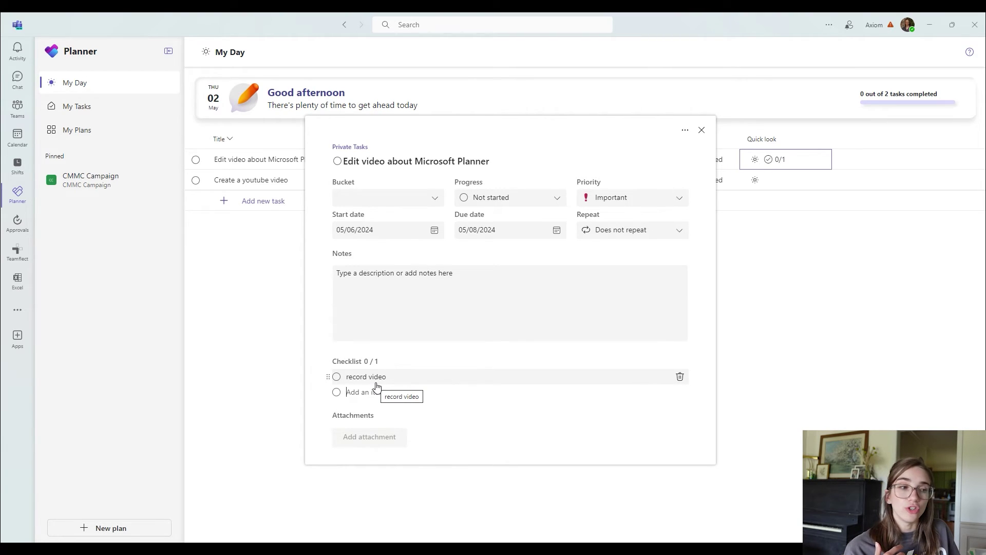
{"action": "type", "text": "Record audio"}
{"action": "key", "text": "Return"}
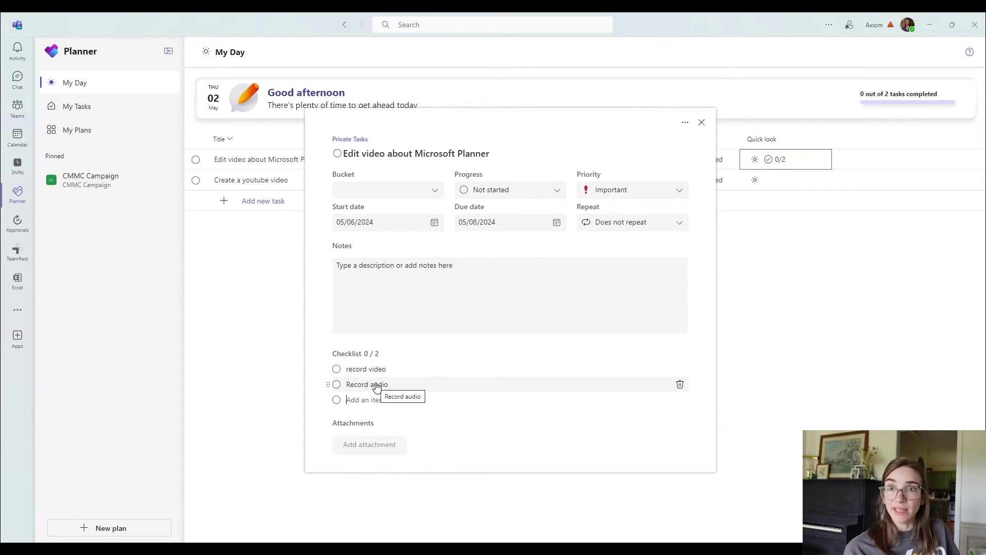
{"action": "type", "text": "Make thumbnail"}
{"action": "key", "text": "Return"}
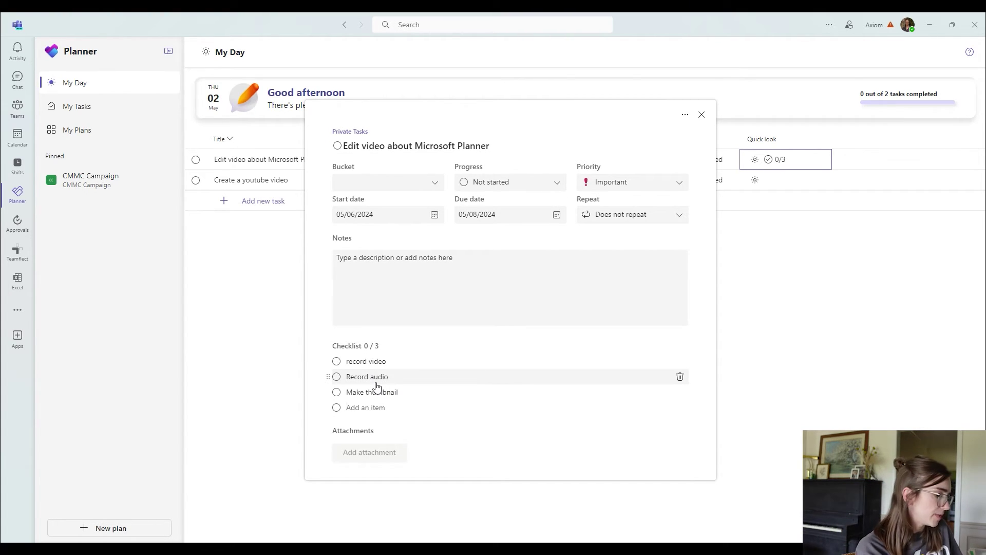
{"action": "type", "text": "Schedule video"}
{"action": "key", "text": "Return"}
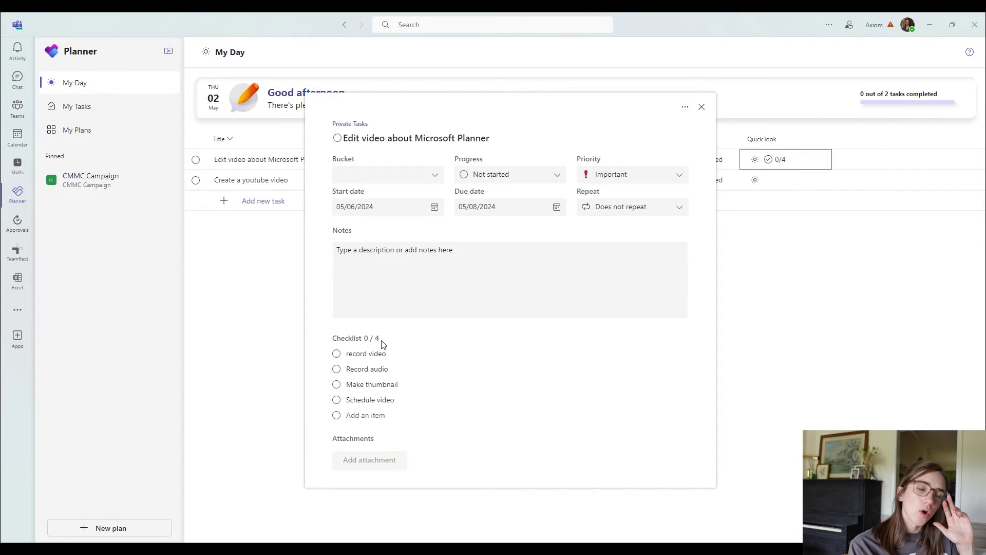
{"action": "left_click", "coordinate": [337, 355]}
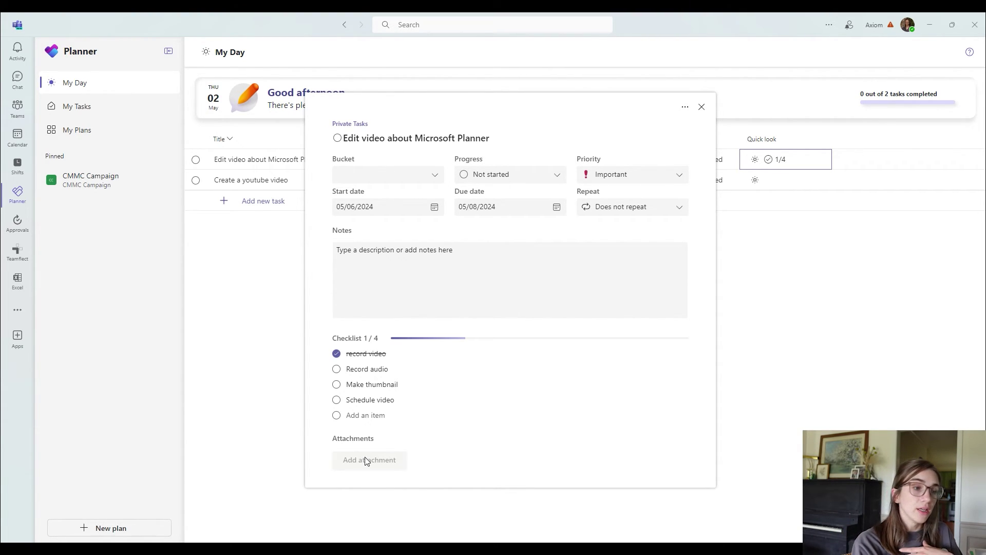
- Close the current task and open the CMMC Campaign blog task from My Tasks
{"action": "left_click", "coordinate": [250, 365]}
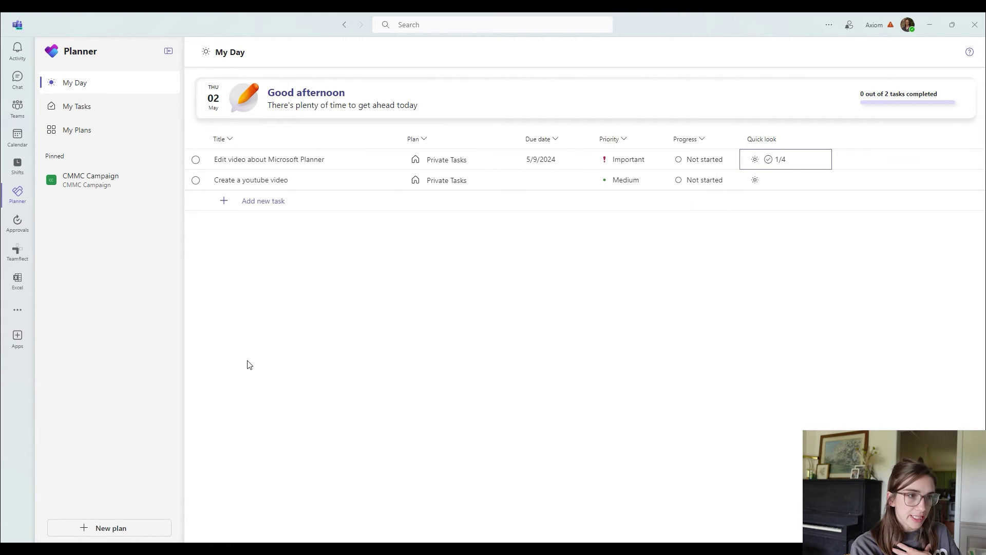
{"action": "left_click", "coordinate": [100, 109]}
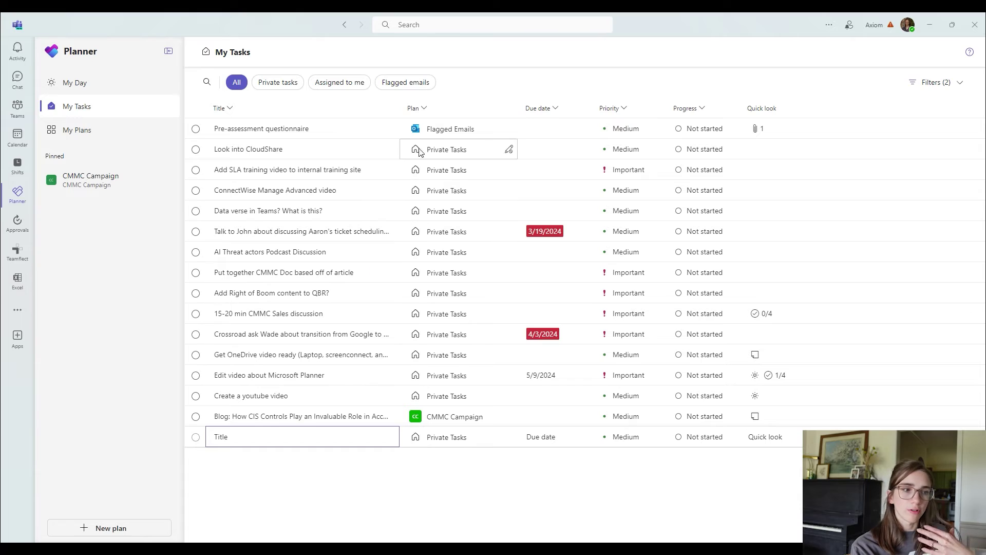
{"action": "left_click", "coordinate": [294, 417]}
{"action": "left_click", "coordinate": [429, 475]}
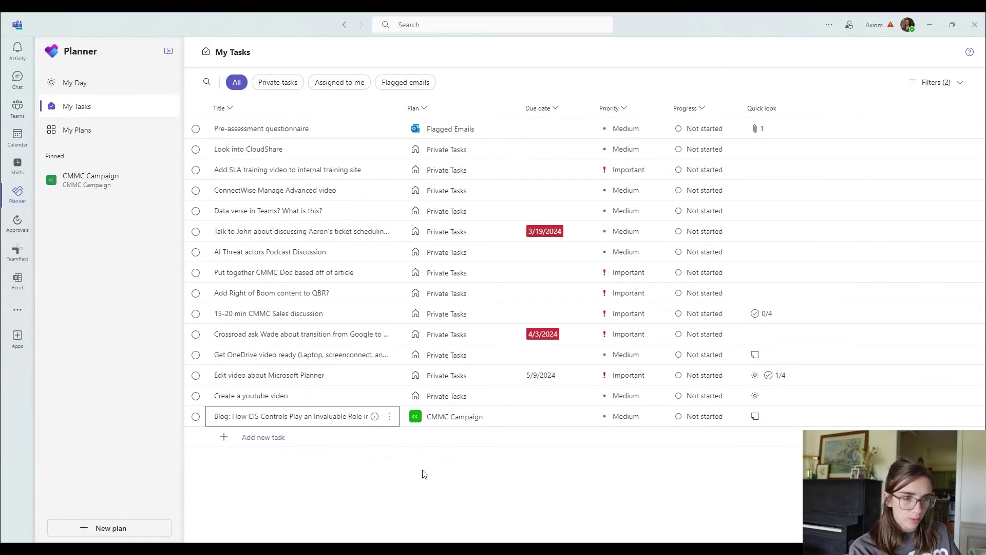
{"action": "left_click", "coordinate": [374, 417]}
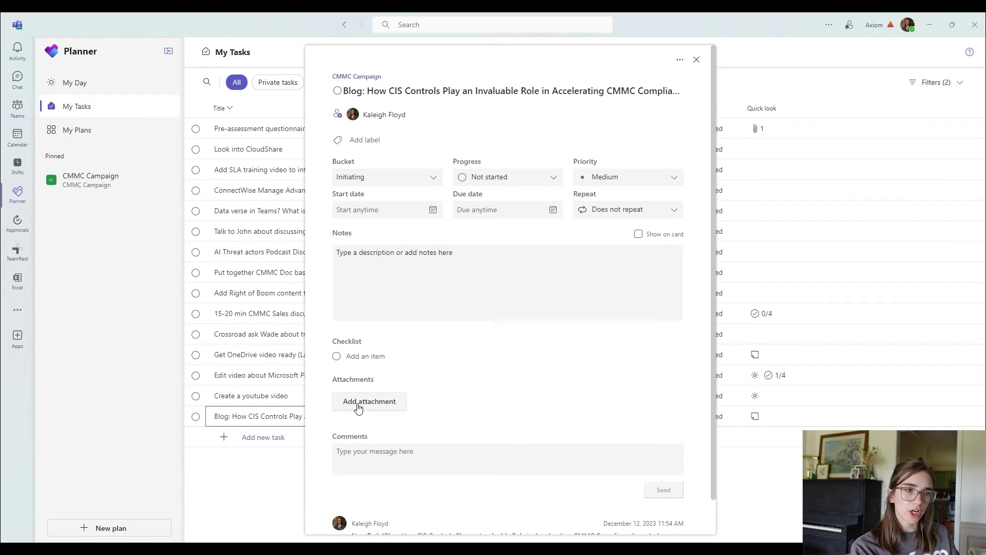
- Look over the blog task's attachment options and scroll through its details
{"action": "left_click", "coordinate": [358, 407]}
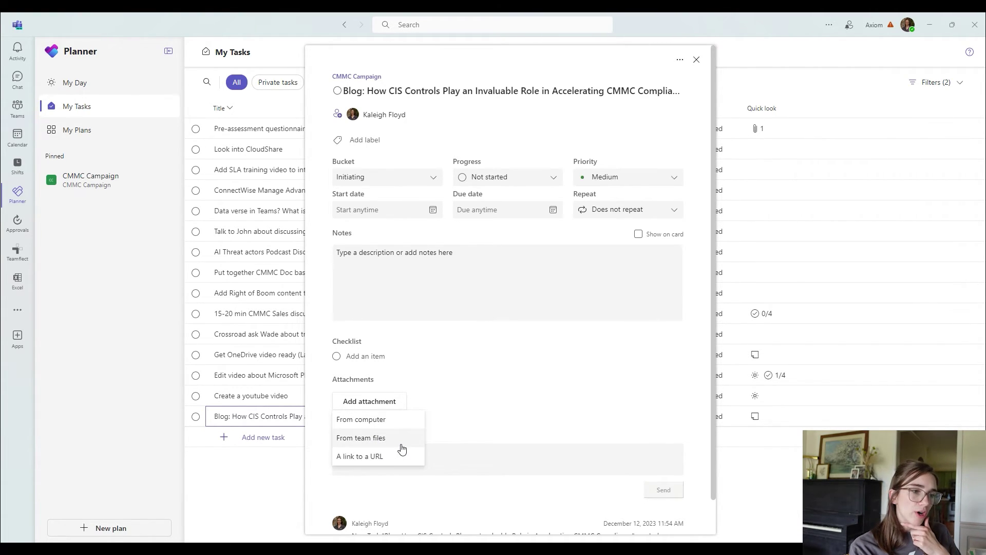
{"action": "left_click", "coordinate": [443, 375]}
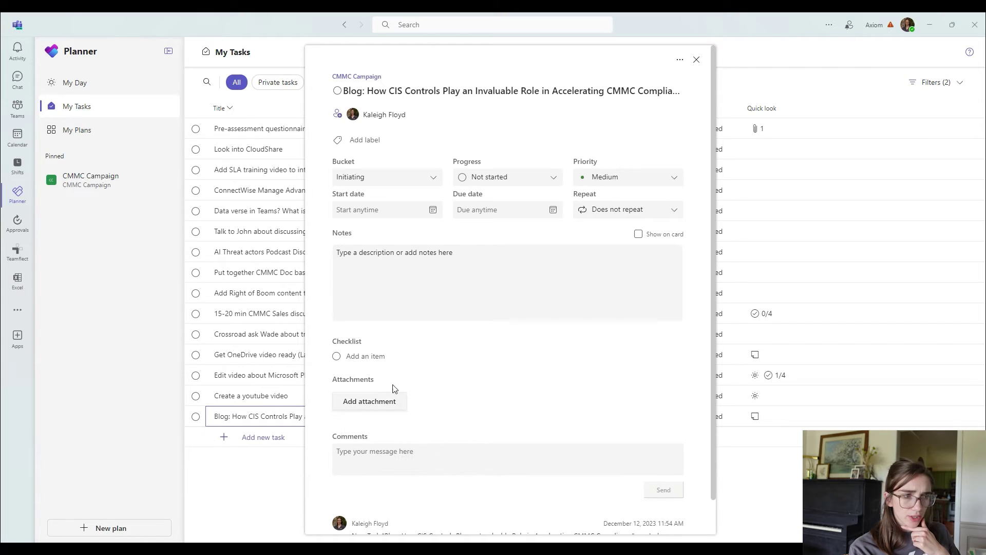
{"action": "scroll", "coordinate": [492, 414], "scroll_direction": "down", "scroll_amount": 1}
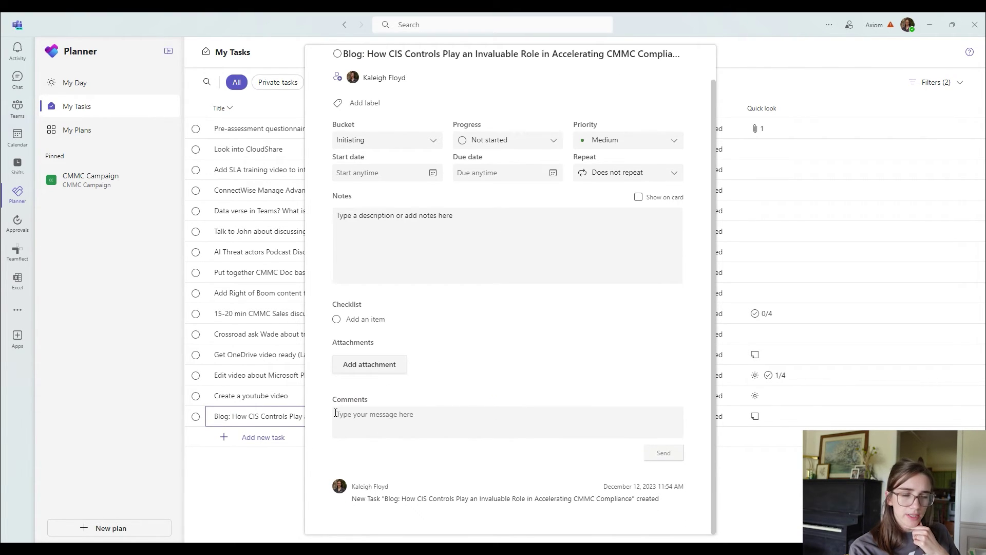
{"action": "scroll", "coordinate": [420, 413], "scroll_direction": "up", "scroll_amount": 1}
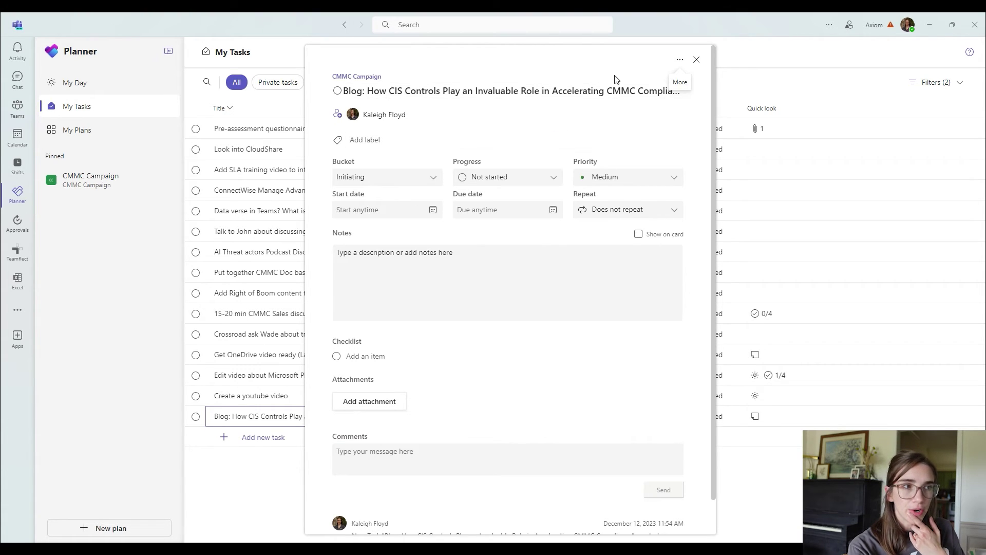
{"action": "left_click", "coordinate": [455, 272]}
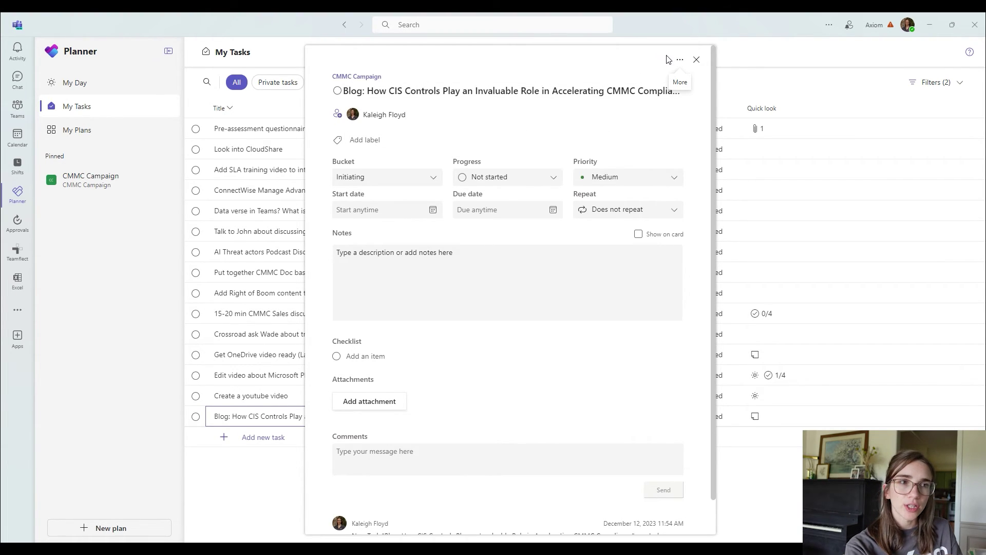
- Copy a link to the blog task and go to Teams Chat
{"action": "left_click", "coordinate": [679, 63]}
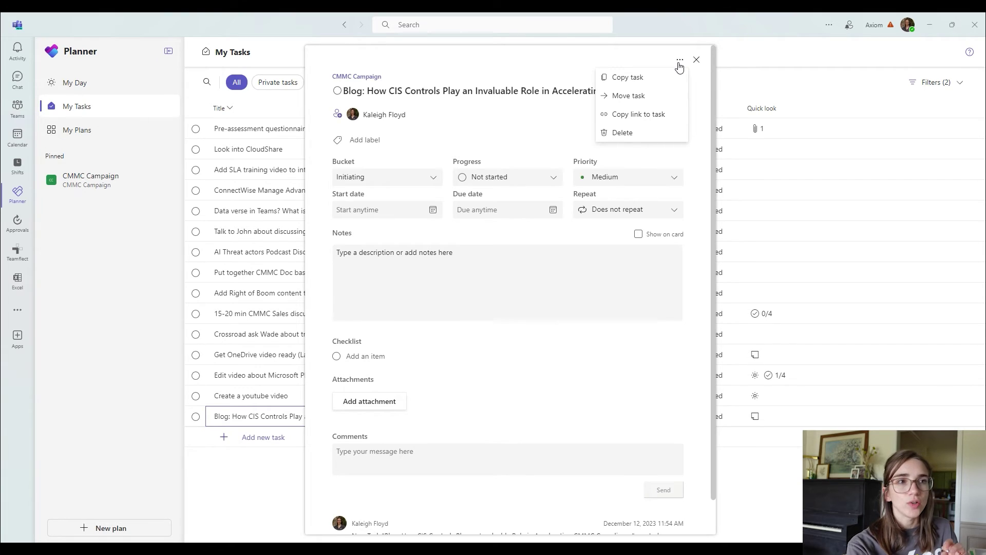
{"action": "left_click", "coordinate": [652, 118]}
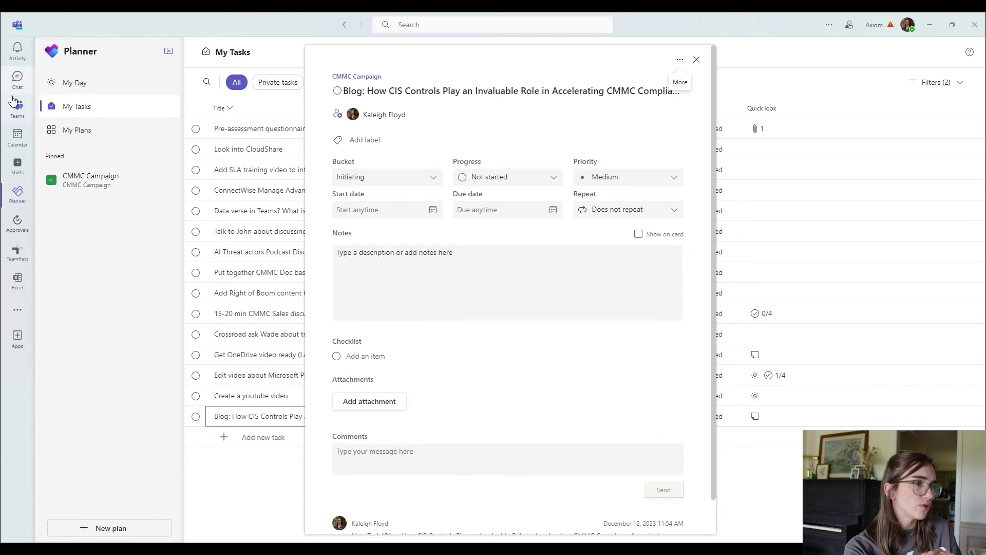
{"action": "left_click", "coordinate": [15, 79]}
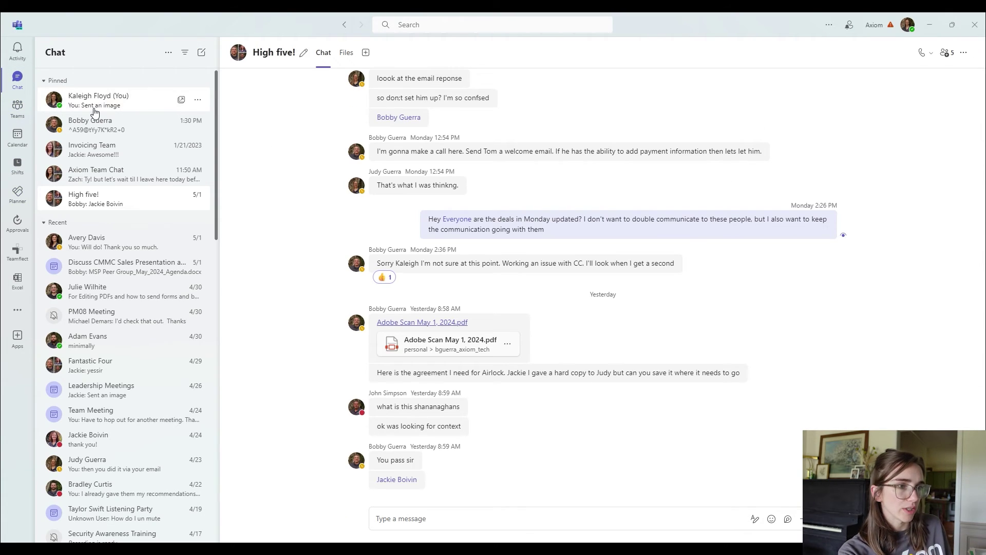
- Paste and send the task link in your own chat, then follow it back to the task
{"action": "left_click", "coordinate": [97, 98]}
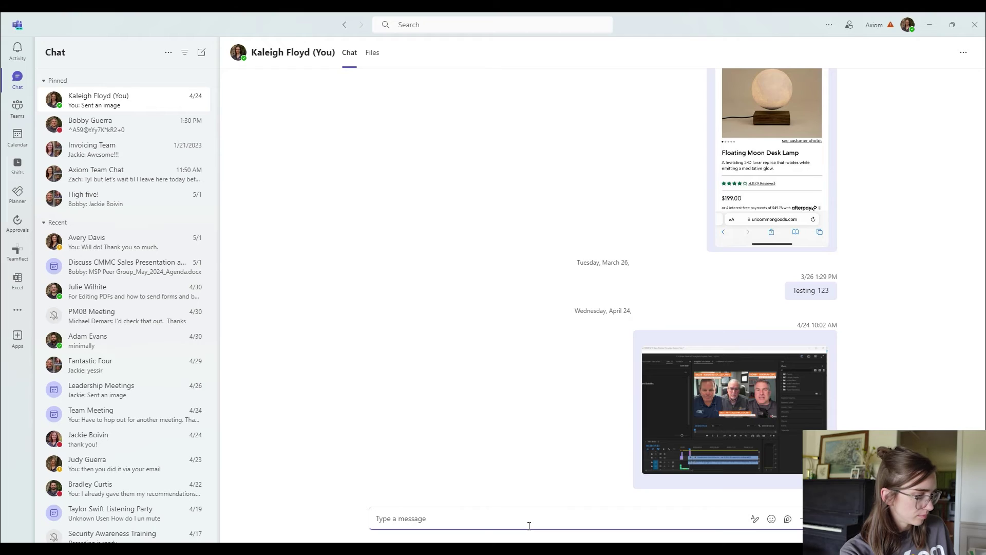
{"action": "key", "text": "ctrl+v"}
{"action": "key", "text": "Return"}
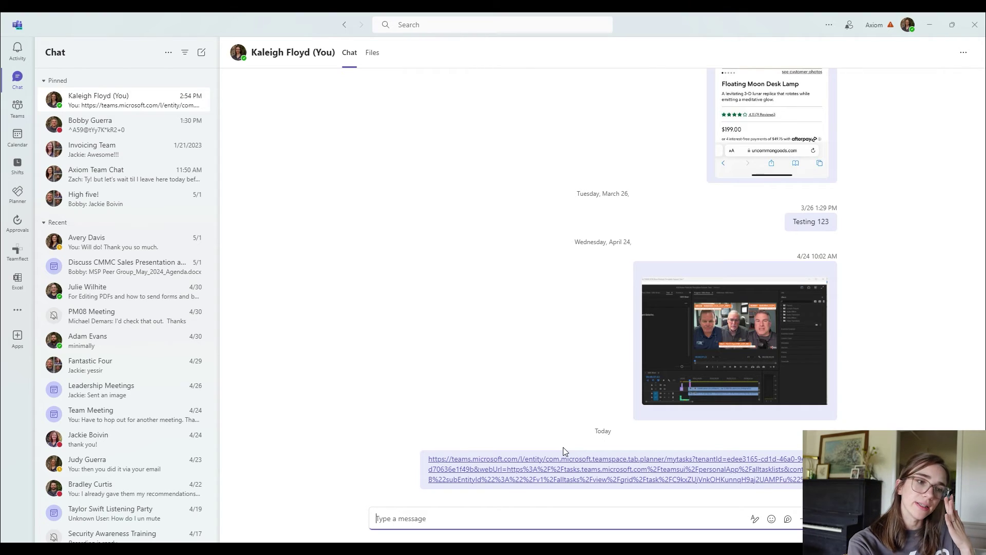
{"action": "left_click", "coordinate": [566, 469]}
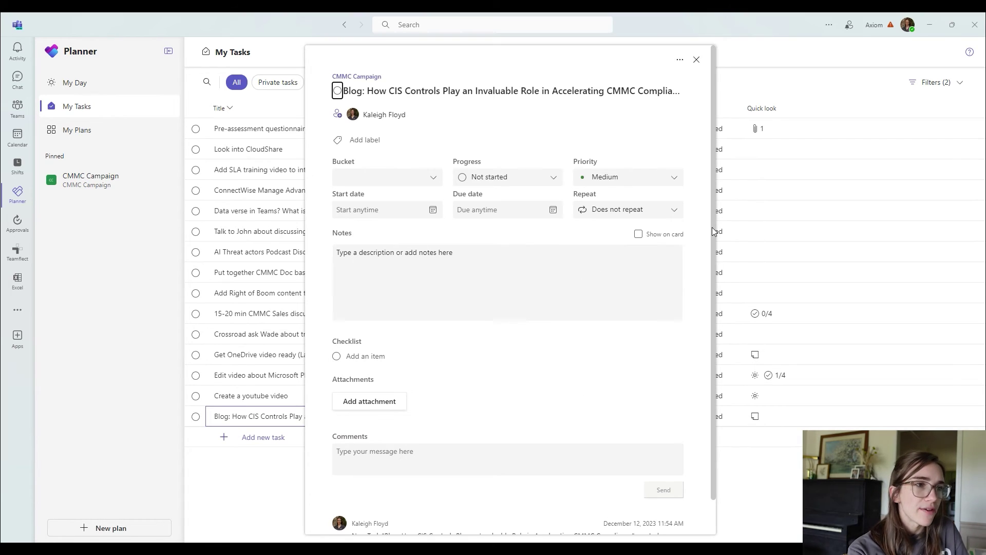
- Browse the Move task plan list for the blog task without moving it, then close its details
{"action": "left_click", "coordinate": [678, 59]}
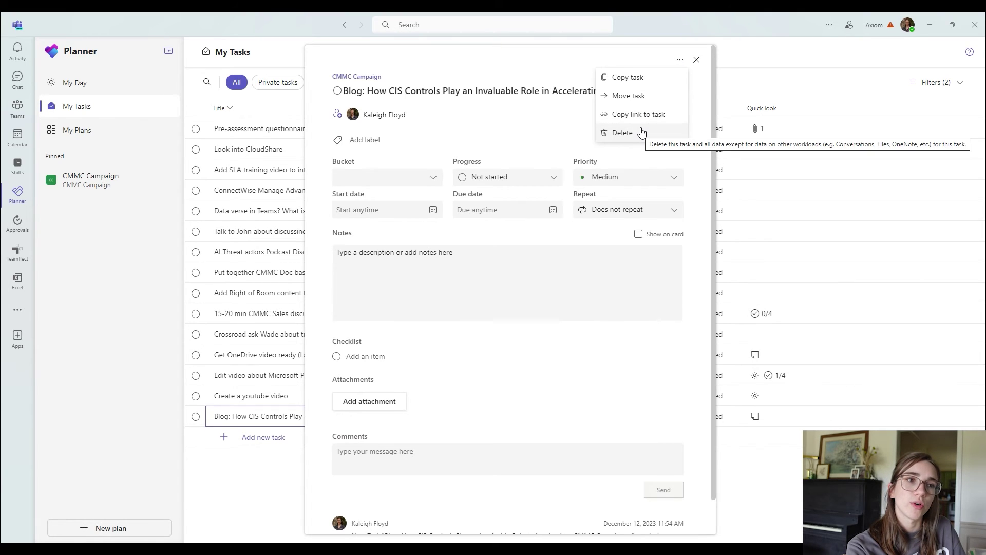
{"action": "left_click", "coordinate": [648, 97]}
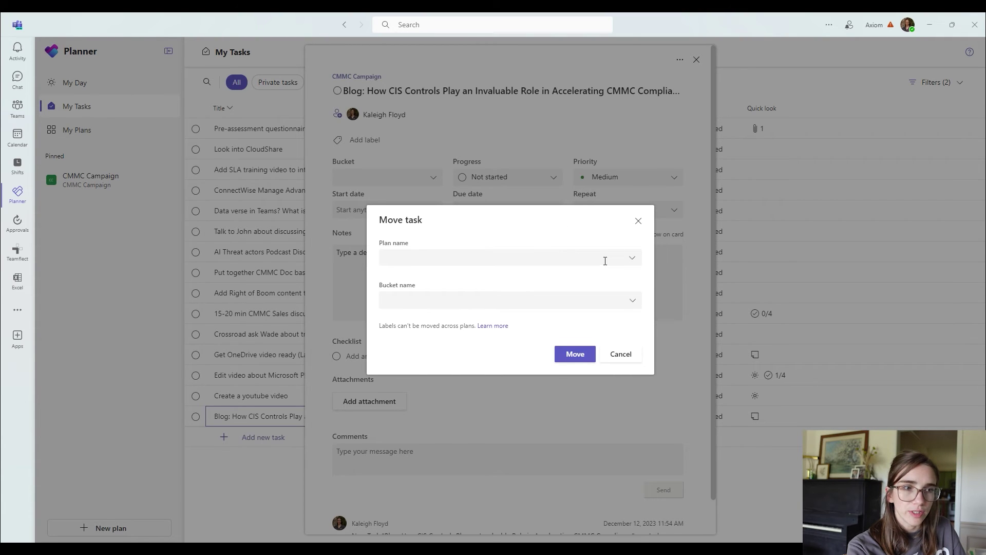
{"action": "left_click", "coordinate": [633, 260]}
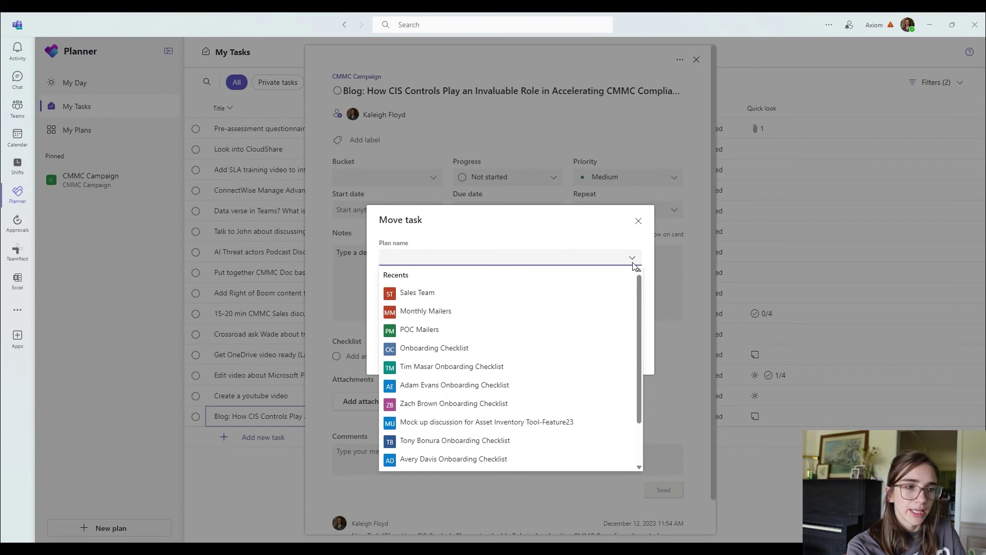
{"action": "scroll", "coordinate": [481, 445], "scroll_direction": "down", "scroll_amount": 2}
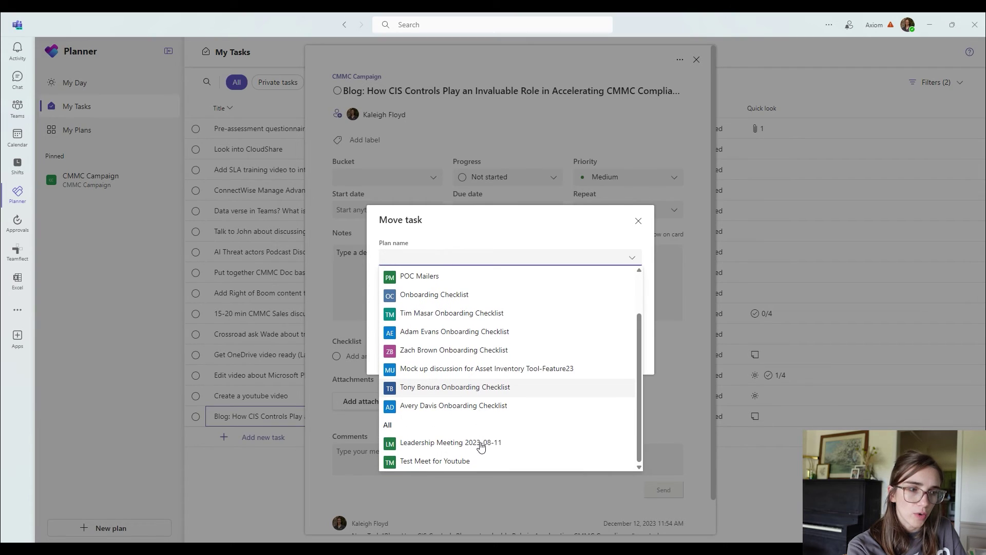
{"action": "scroll", "coordinate": [481, 446], "scroll_direction": "up", "scroll_amount": 2}
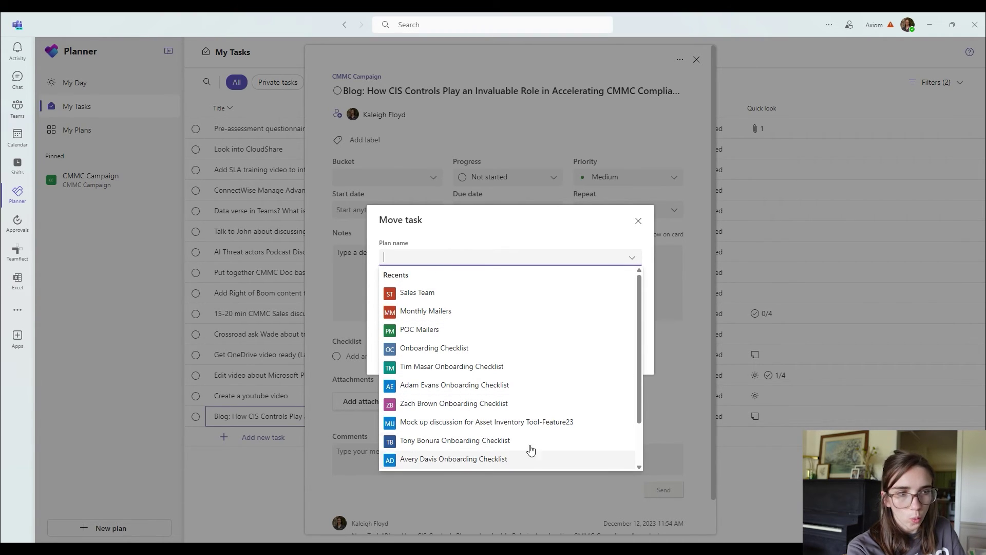
{"action": "left_click", "coordinate": [503, 234]}
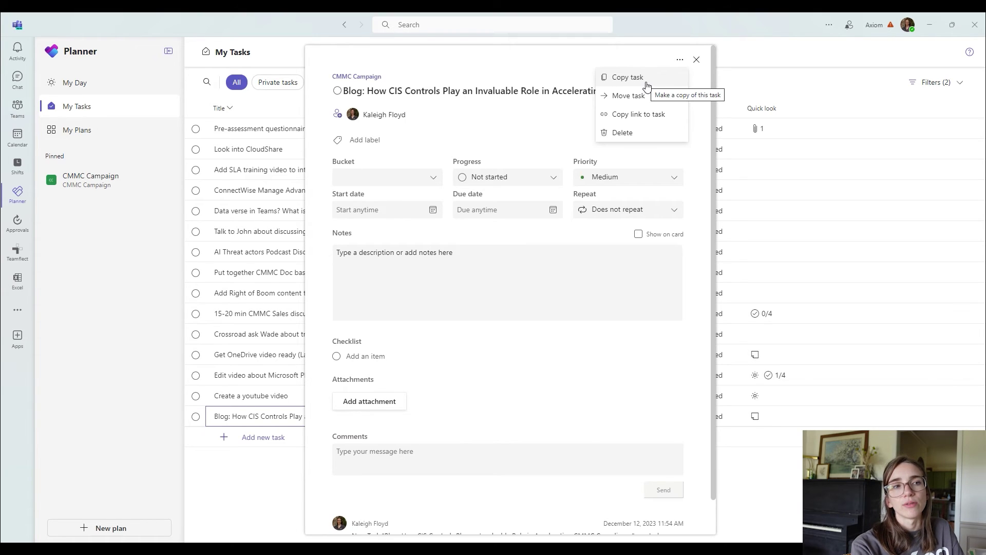
{"action": "key", "text": "Escape"}
{"action": "key", "text": "Escape"}
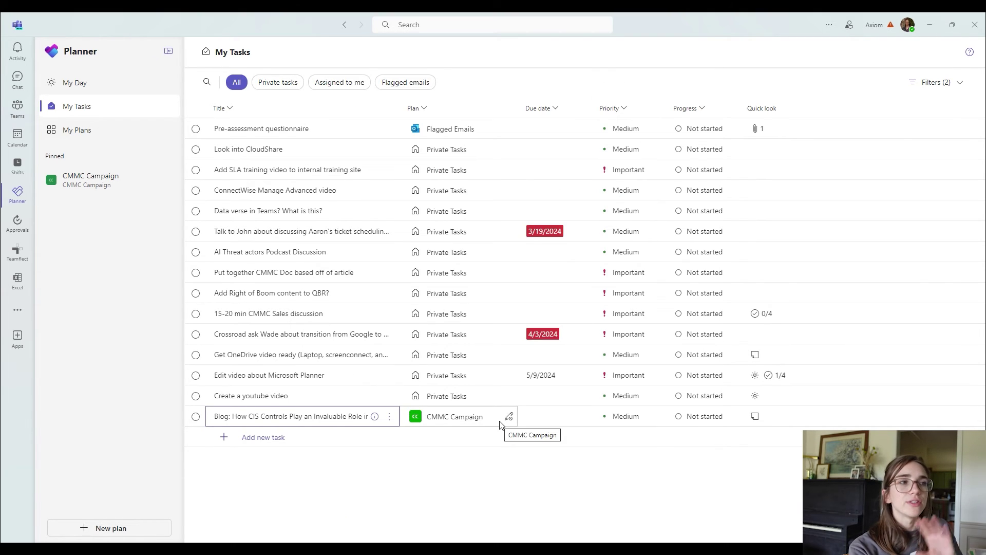
- Create a basic plan named 'YouTube Video Plan' in the YouTube Training group
{"action": "left_click", "coordinate": [94, 529]}
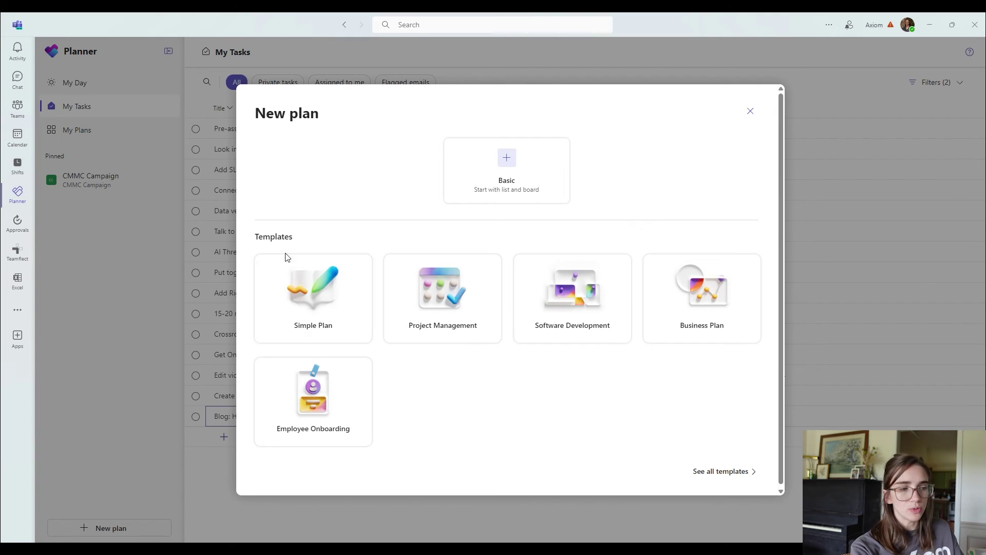
{"action": "left_click", "coordinate": [514, 160]}
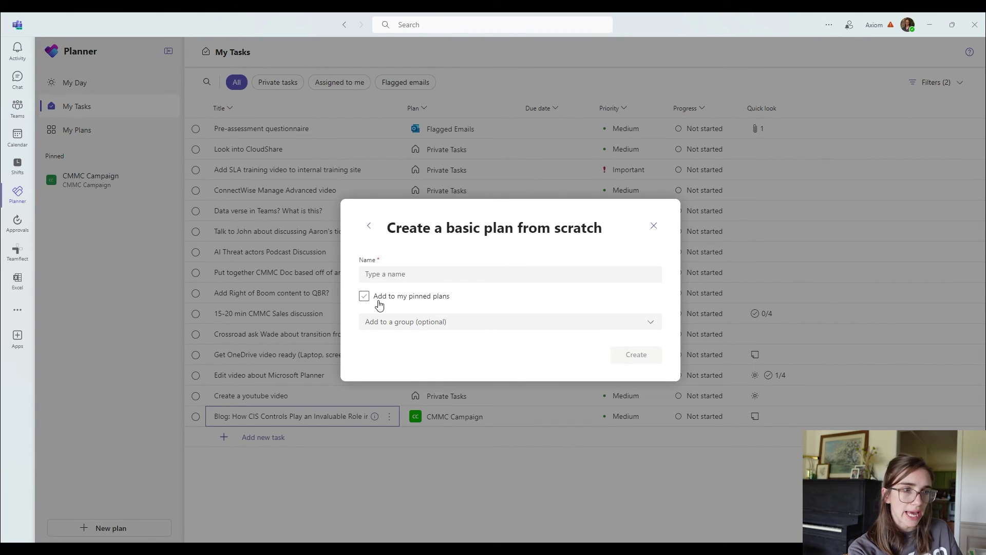
{"action": "left_click", "coordinate": [468, 325]}
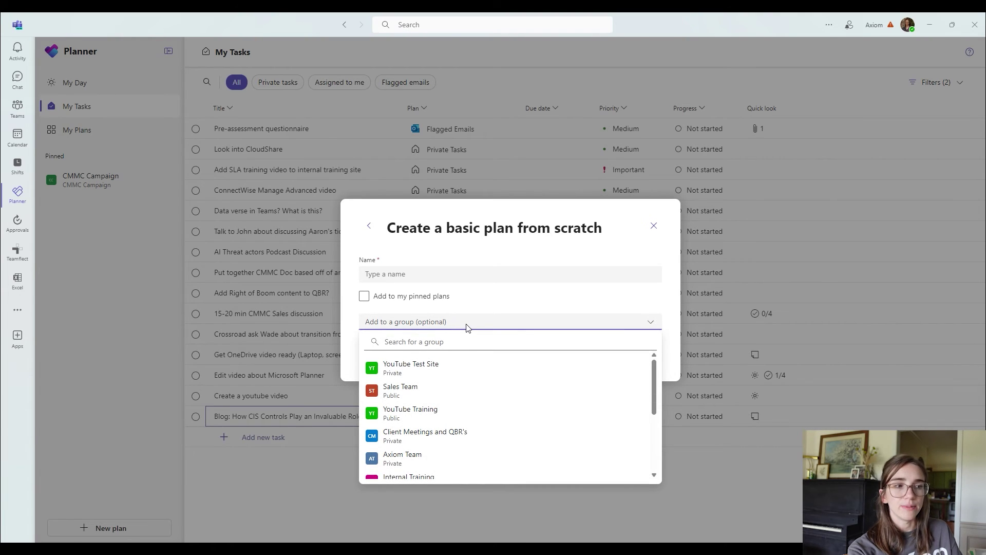
{"action": "type", "text": "YouTube Video Plan"}
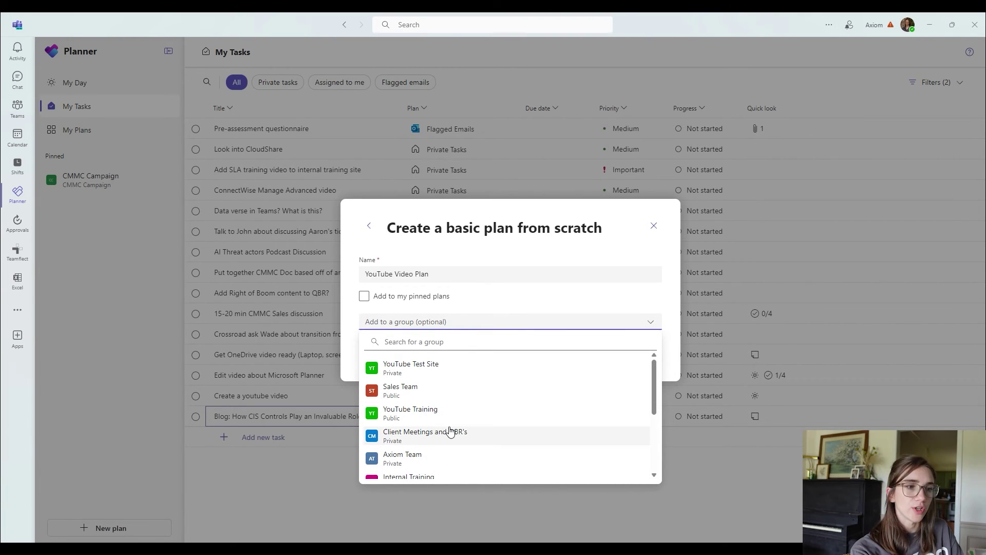
{"action": "left_click", "coordinate": [423, 416]}
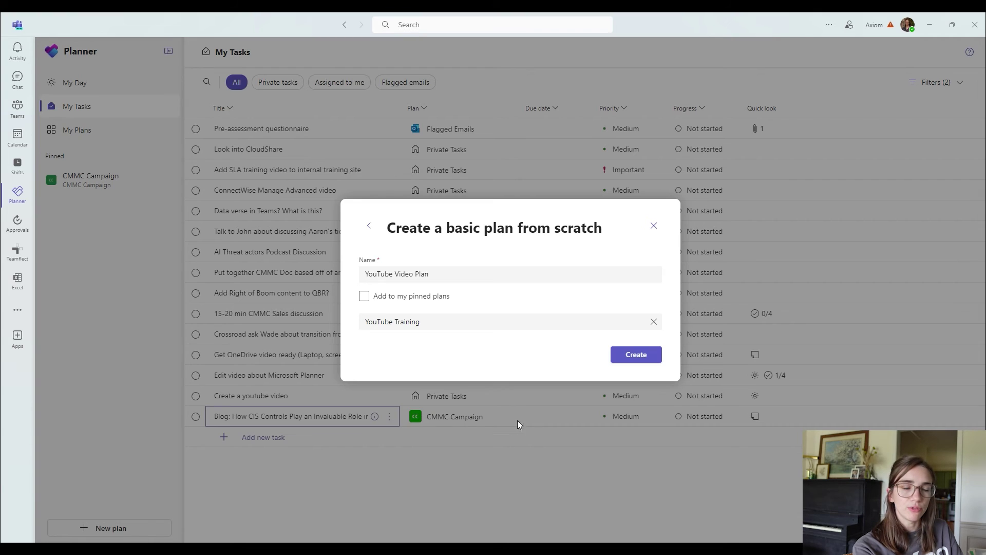
{"action": "left_click", "coordinate": [648, 355]}
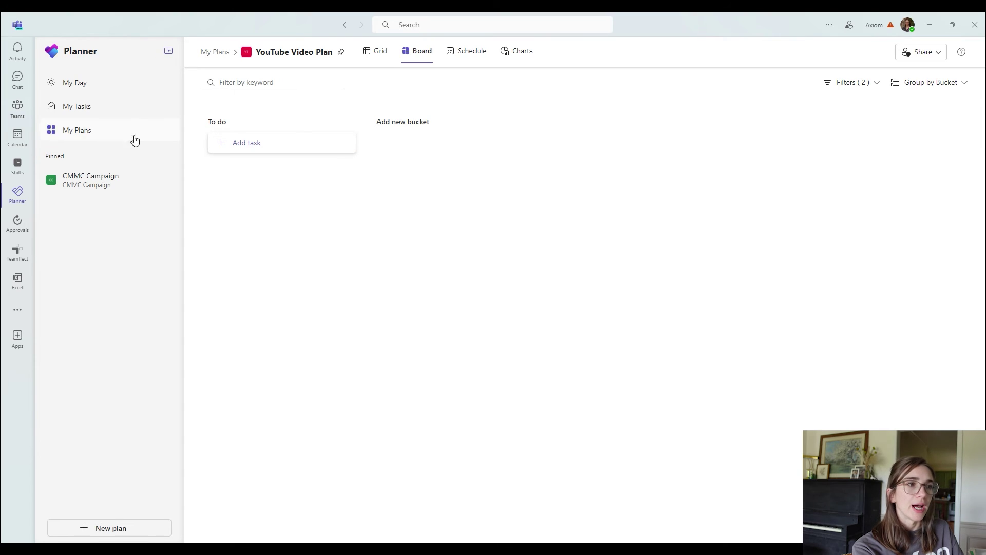
- Open the YouTube Video Plan board from My Plans, briefly trying the assignee and due date pickers
{"action": "left_click", "coordinate": [128, 109]}
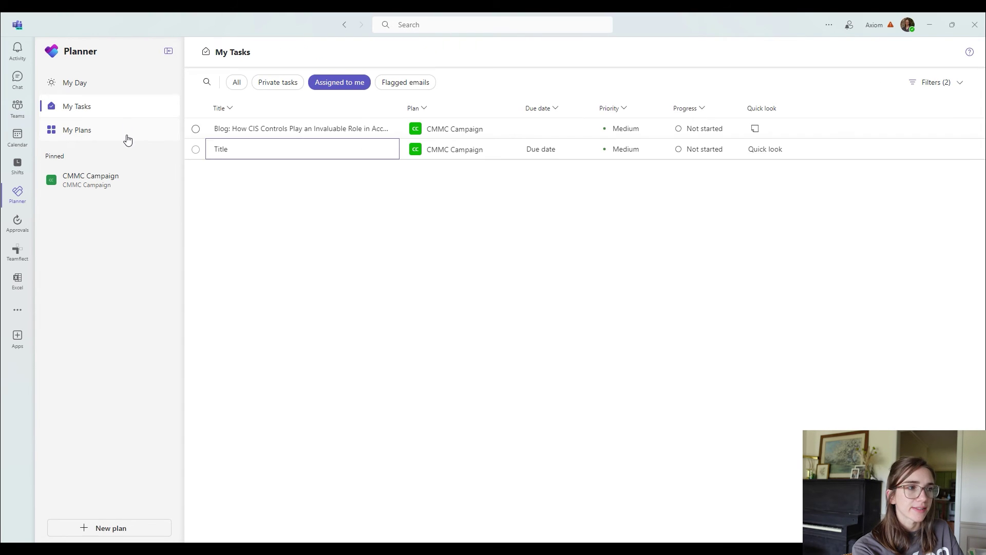
{"action": "left_click", "coordinate": [126, 139]}
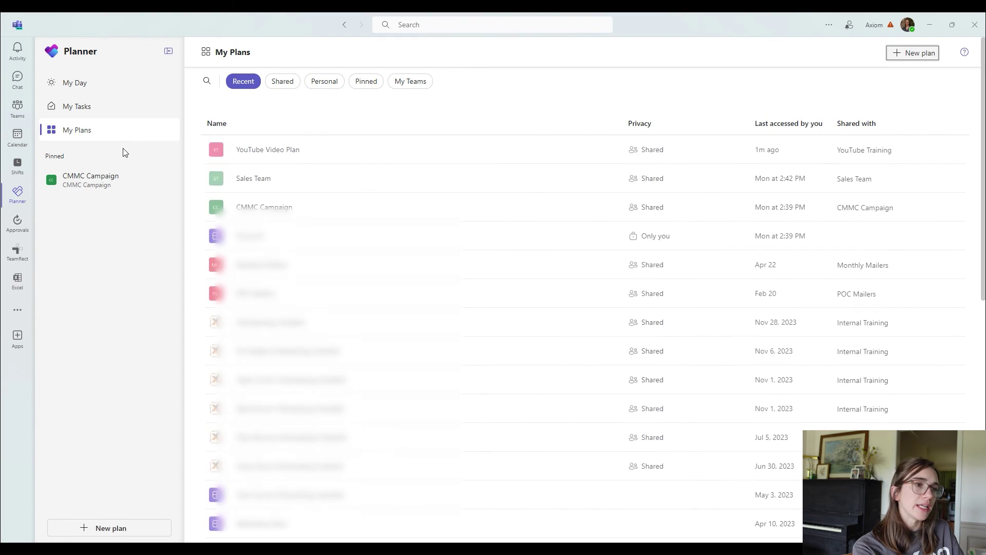
{"action": "left_click", "coordinate": [282, 148]}
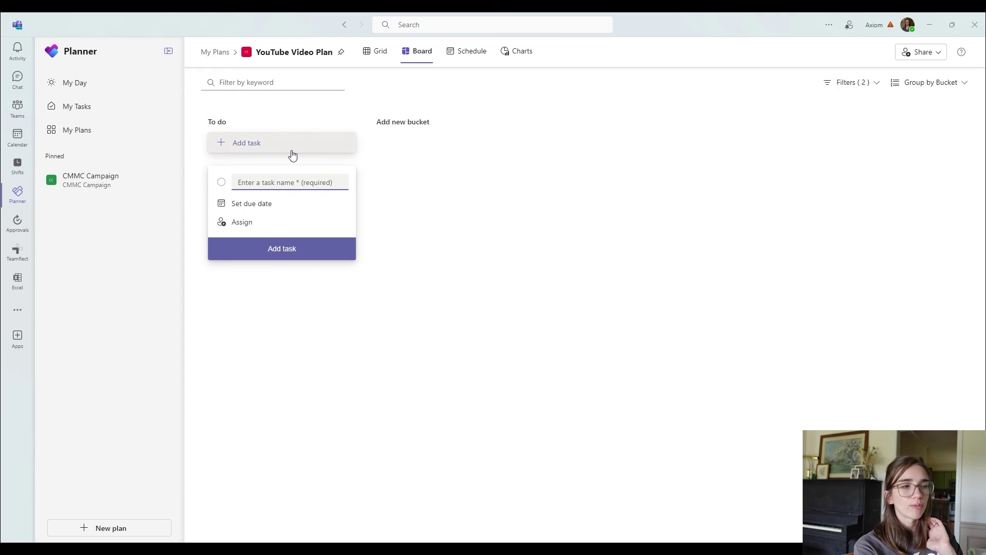
{"action": "left_click", "coordinate": [311, 225]}
{"action": "left_click", "coordinate": [308, 206]}
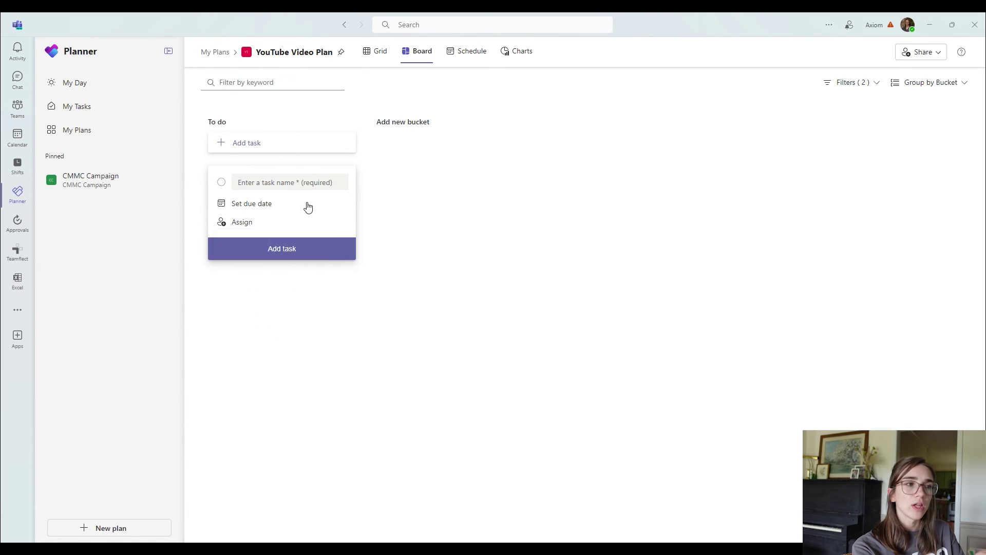
{"action": "left_click", "coordinate": [308, 207]}
{"action": "left_click", "coordinate": [227, 174]}
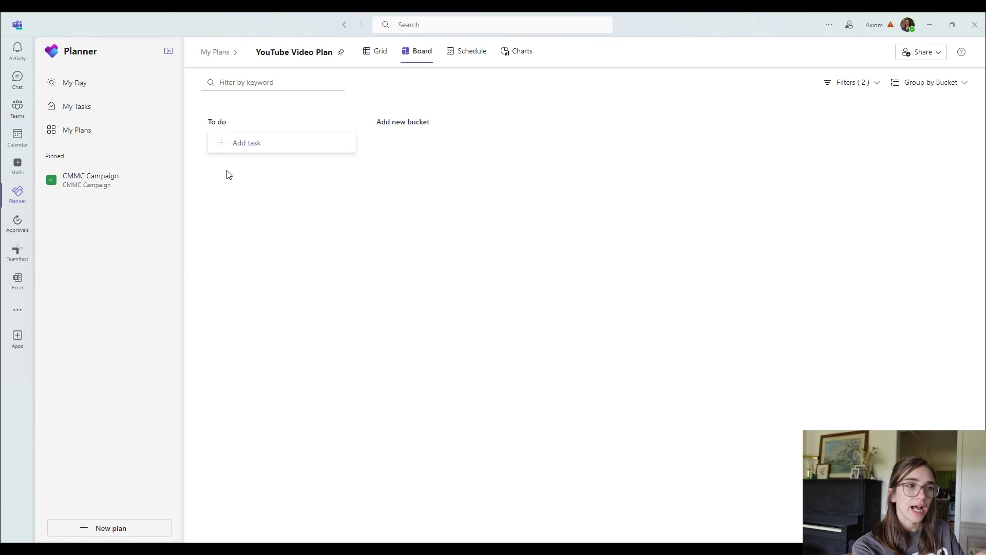
- Add the task 'Creat a video' to the To do bucket and open its details
{"action": "left_click", "coordinate": [310, 149]}
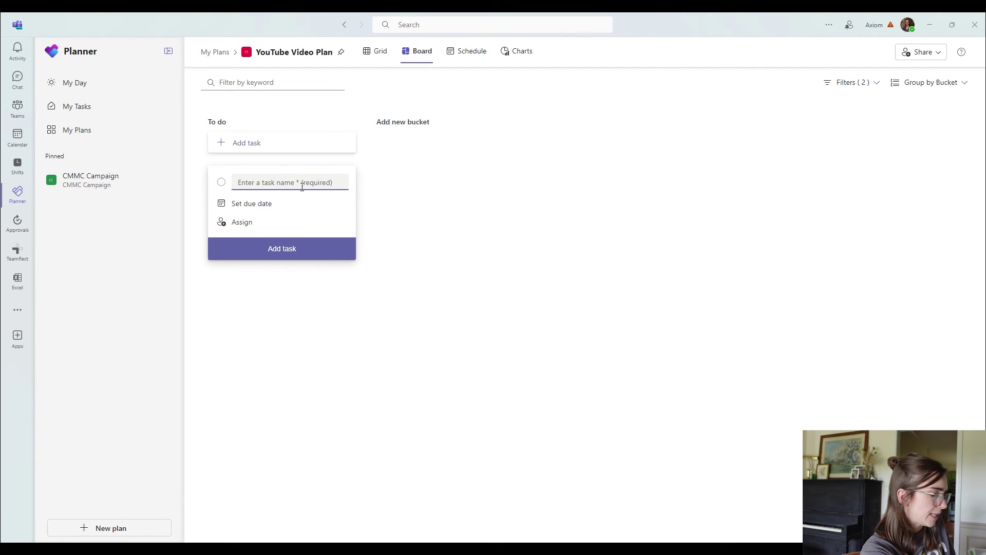
{"action": "type", "text": "Creat a video"}
{"action": "key", "text": "Return"}
{"action": "left_click", "coordinate": [249, 180]}
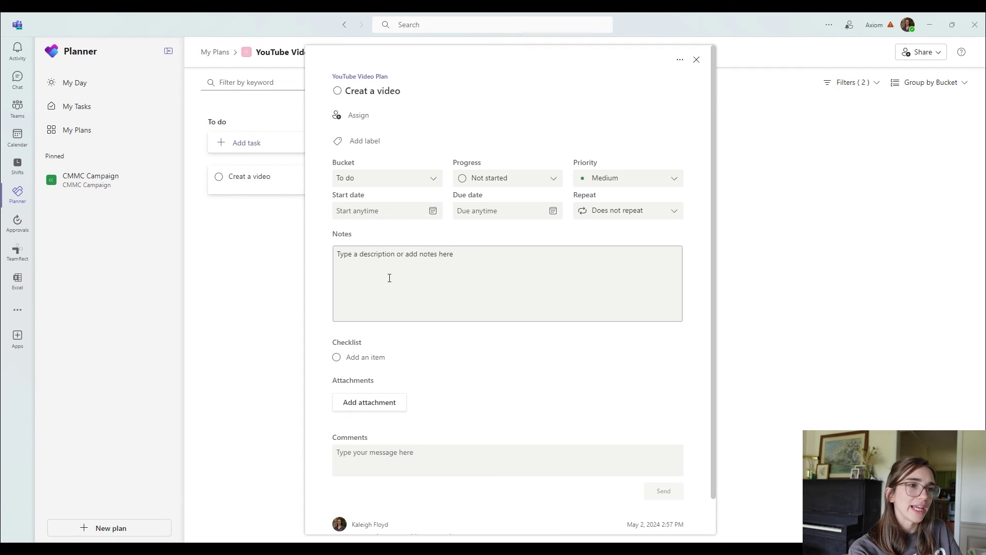
- Create In Progress and Completed buckets and drag Creat a video into In Progress
{"action": "scroll", "coordinate": [560, 367], "scroll_direction": "down", "scroll_amount": 1}
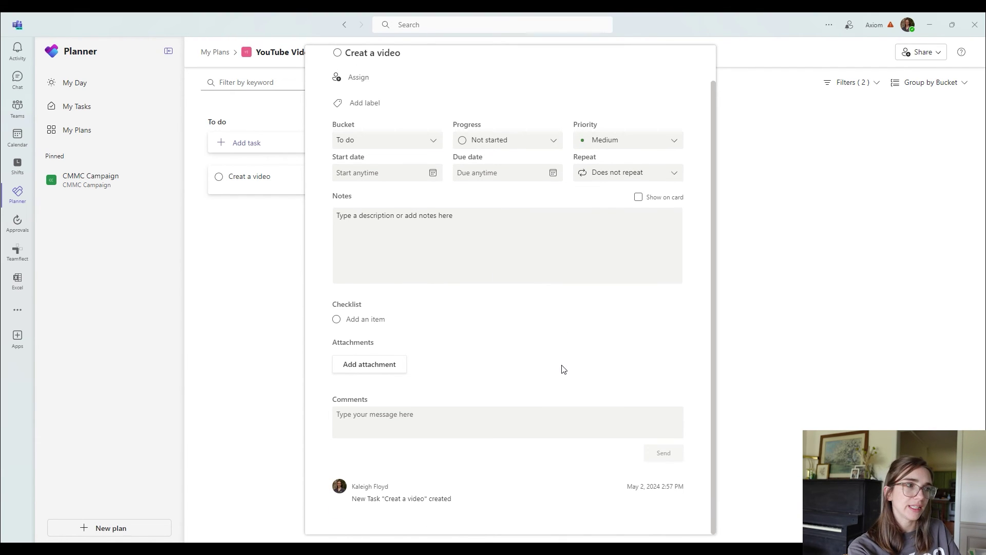
{"action": "key", "text": "Escape"}
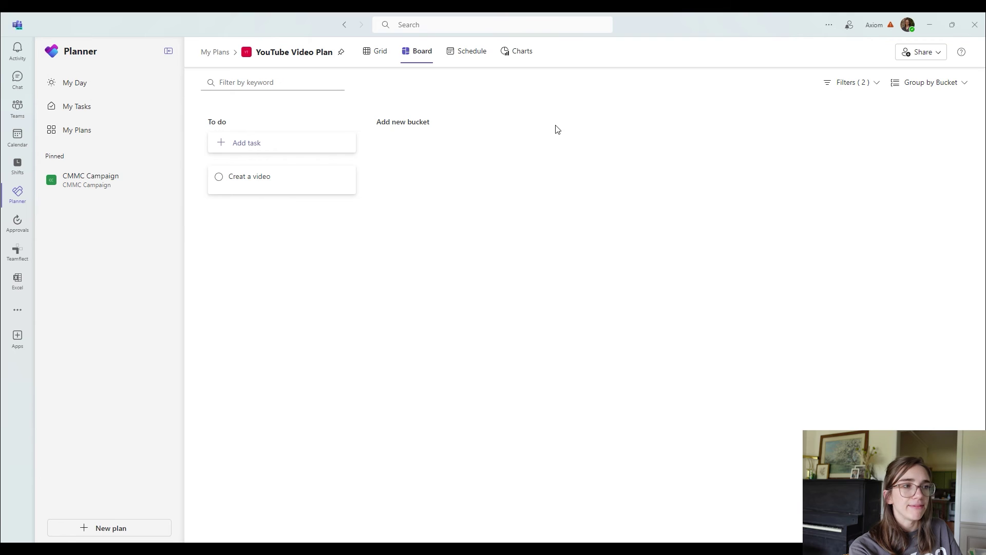
{"action": "left_click_drag", "start_coordinate": [286, 186], "coordinate": [328, 205]}
{"action": "left_click", "coordinate": [429, 122]}
{"action": "type", "text": "In Progress"}
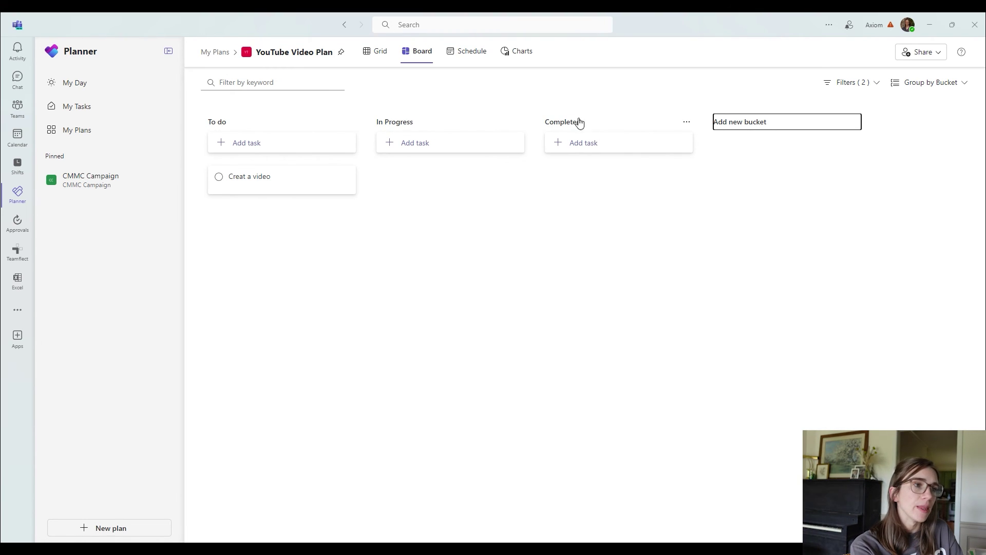
{"action": "left_click_drag", "start_coordinate": [300, 188], "coordinate": [464, 177]}
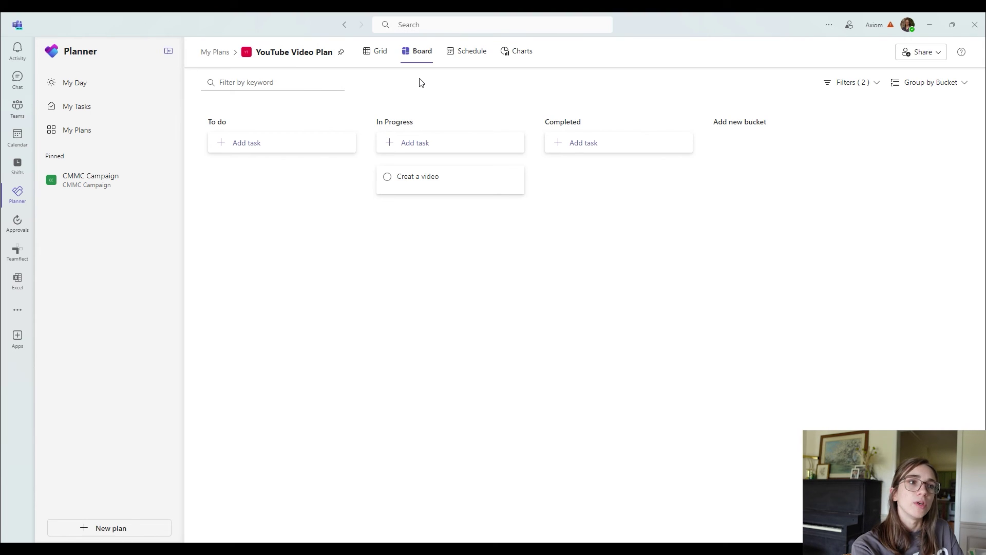
{"action": "left_click", "coordinate": [375, 59]}
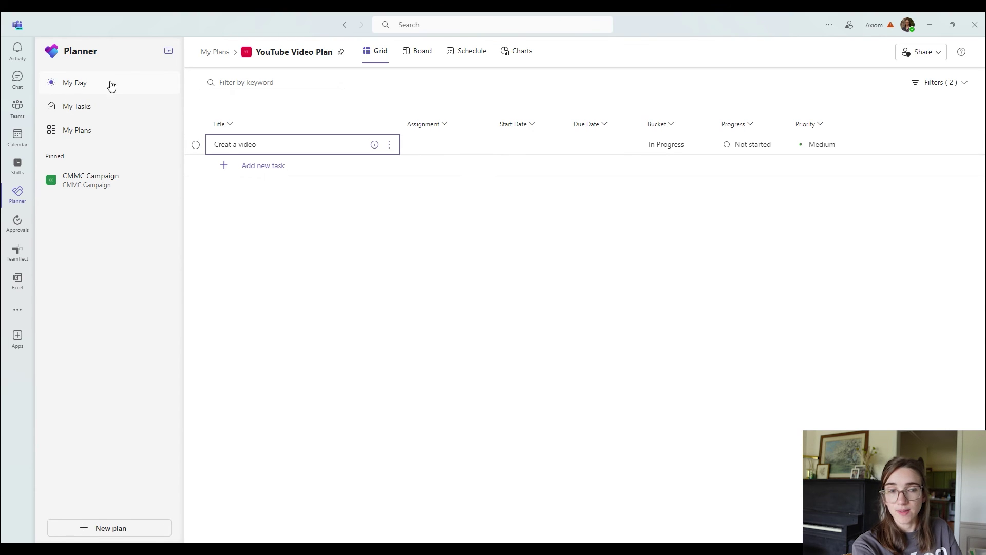
{"action": "left_click", "coordinate": [466, 57]}
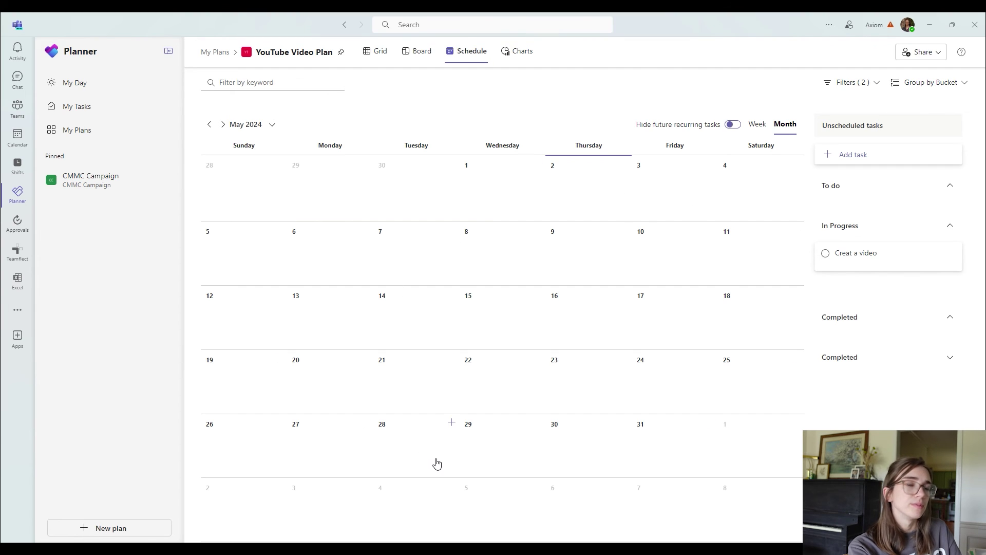
{"action": "left_click", "coordinate": [516, 57]}
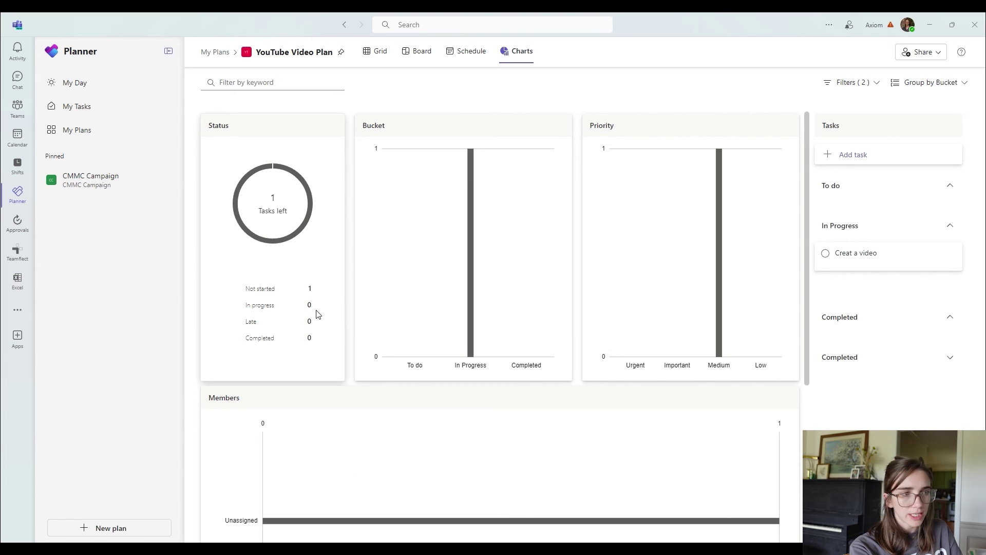
{"action": "scroll", "coordinate": [453, 368], "scroll_direction": "down", "scroll_amount": 3}
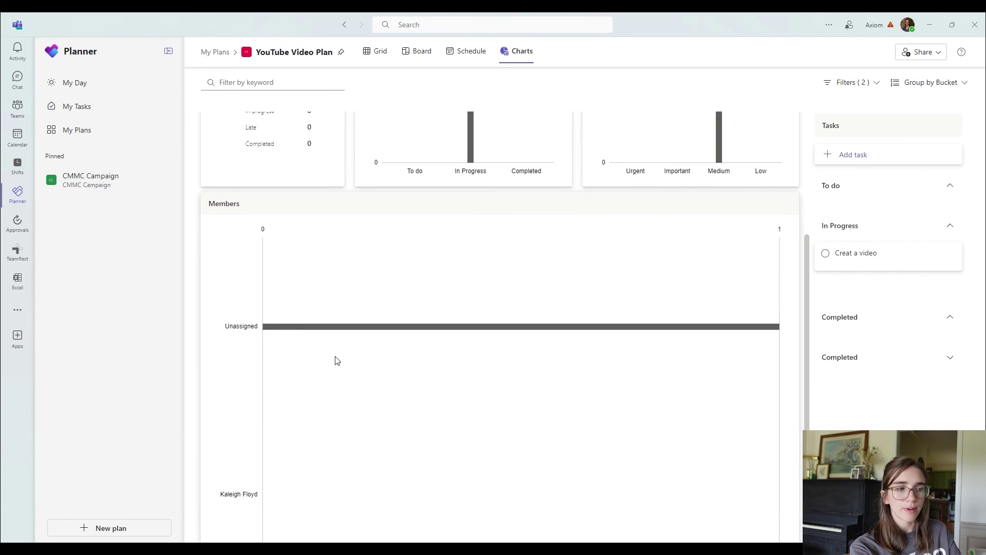
{"action": "scroll", "coordinate": [338, 362], "scroll_direction": "down", "scroll_amount": 1}
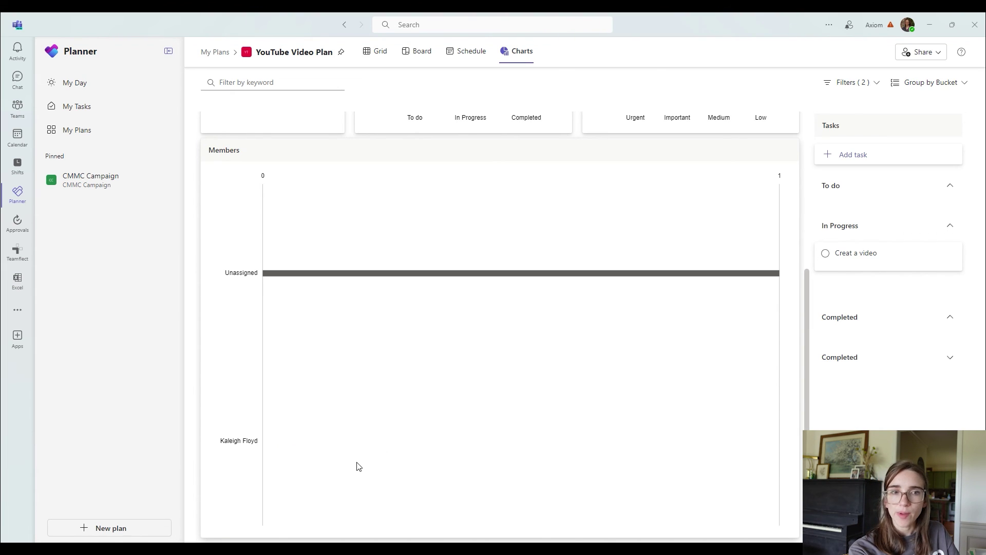
{"action": "scroll", "coordinate": [646, 403], "scroll_direction": "up", "scroll_amount": 4}
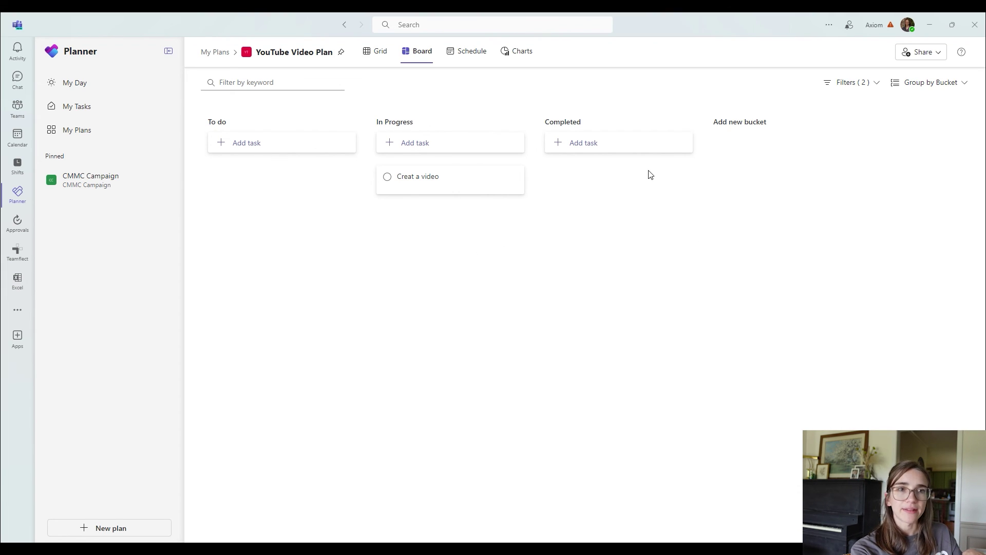
{"action": "left_click", "coordinate": [938, 58]}
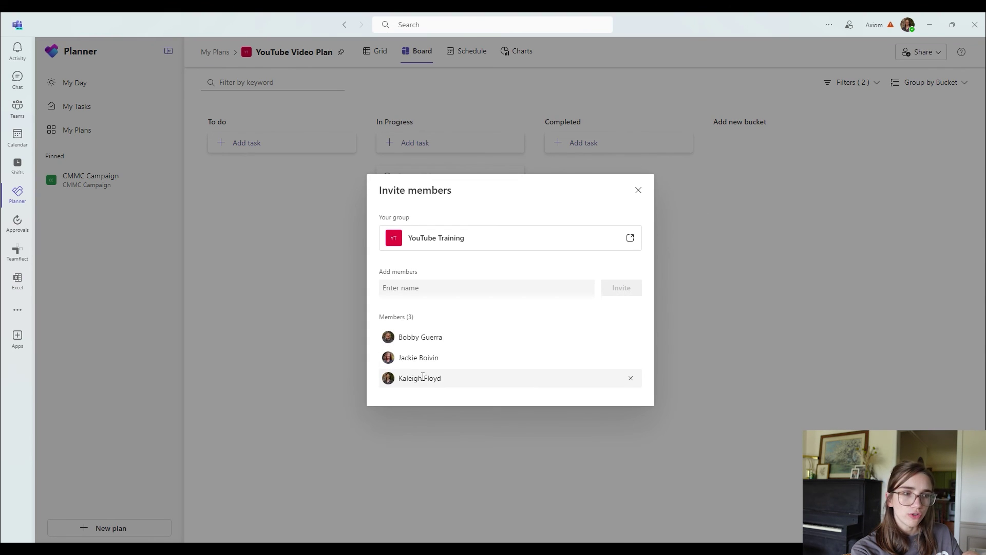